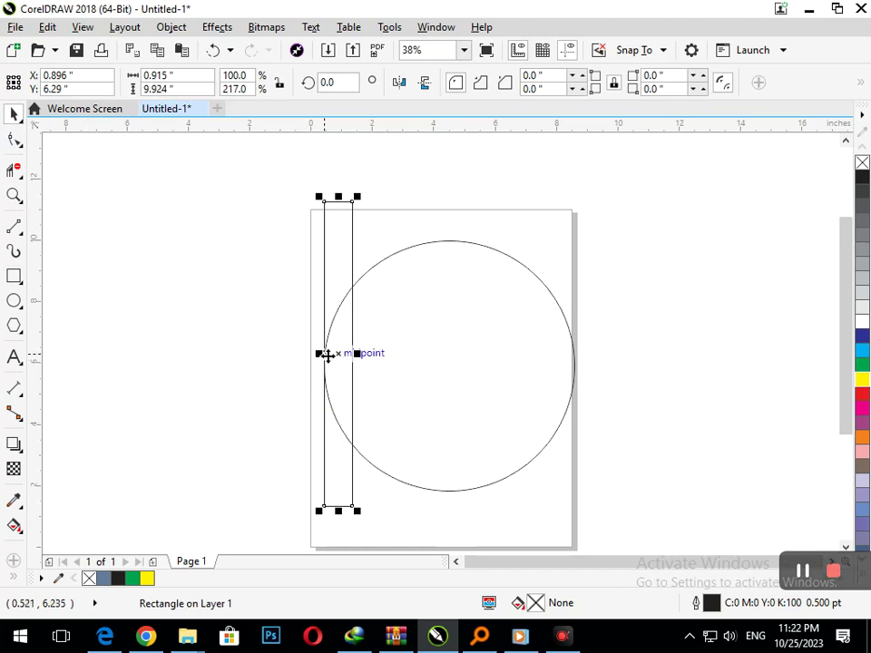
{"action": "left_click_drag", "start_coordinate": [325, 354], "coordinate": [357, 360]}
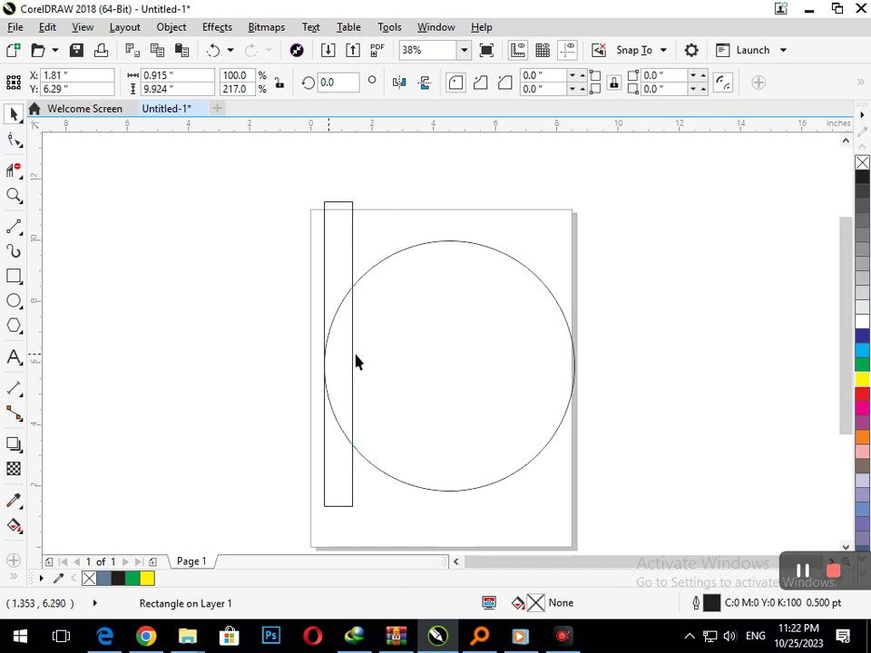
{"action": "key", "text": "ctrl+d"}
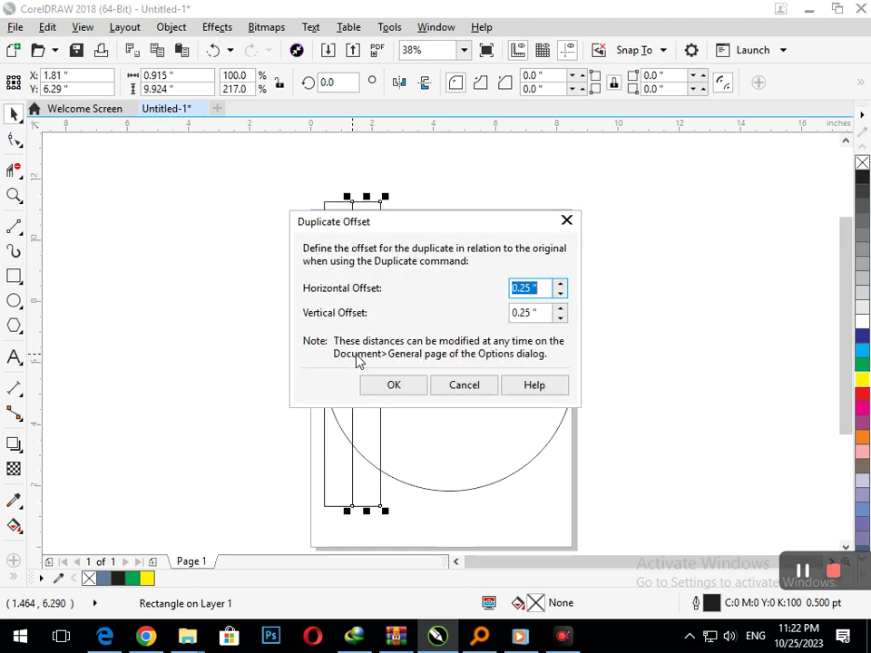
{"action": "left_click", "coordinate": [397, 389]}
{"action": "key", "text": "ctrl+z"}
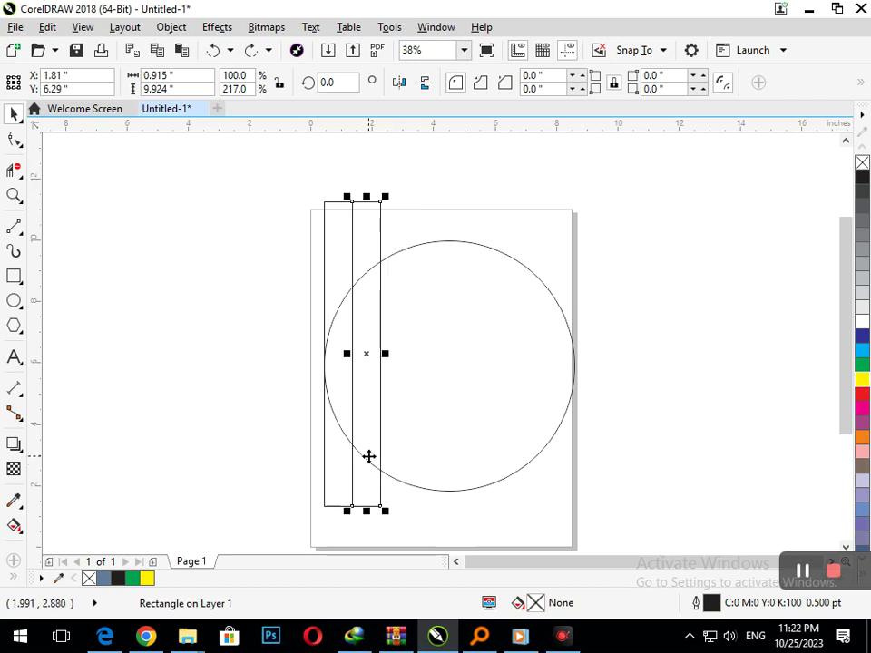
{"action": "key", "text": "ctrl+z"}
Step: Duplicate the vertical strip rightward edge to edge until nine strips span the full width of the circle
{"action": "left_click_drag", "start_coordinate": [340, 354], "coordinate": [365, 354]}
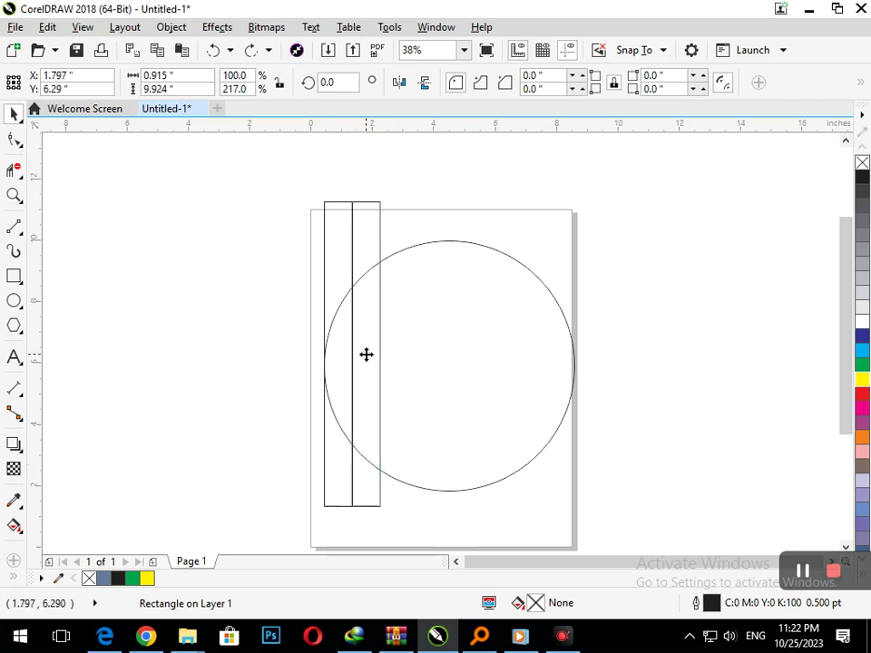
{"action": "key", "text": "ctrl+r"}
{"action": "key", "text": "ctrl+r"}
{"action": "key", "text": "ctrl+r"}
{"action": "key", "text": "ctrl+r"}
{"action": "key", "text": "ctrl+r"}
{"action": "key", "text": "ctrl+r"}
{"action": "key", "text": "ctrl+r"}
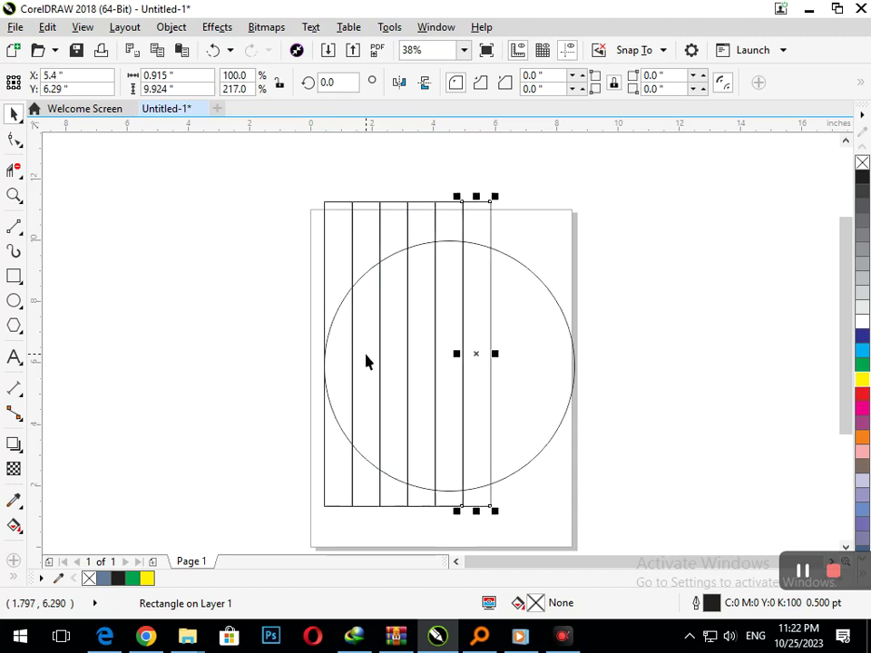
{"action": "left_click", "coordinate": [612, 388]}
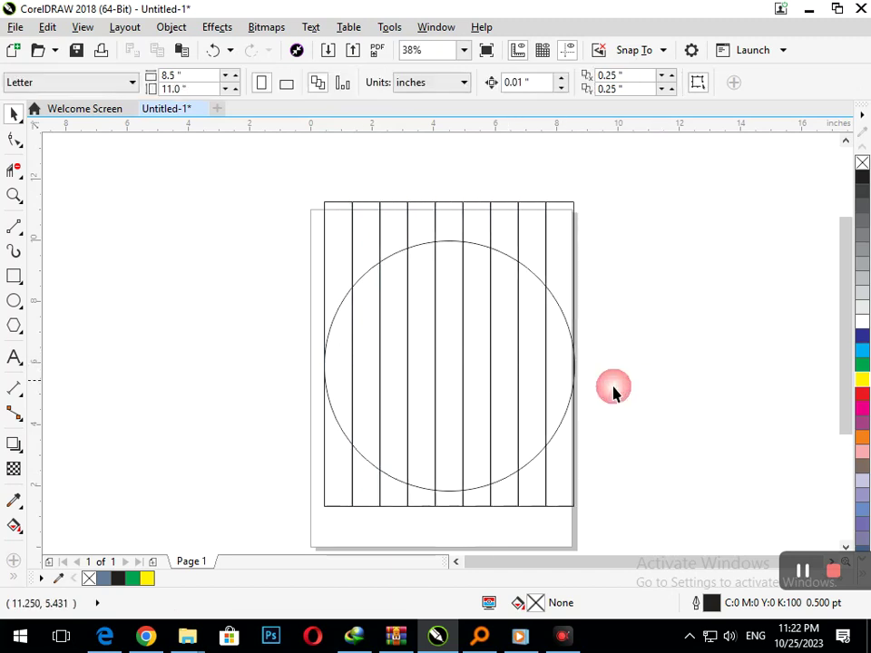
Step: Create a copy of the last vertical strip rotated 90 degrees and stretch it to about 16.27 inches wide
{"action": "left_click", "coordinate": [564, 506]}
{"action": "left_click", "coordinate": [560, 497]}
{"action": "left_click_drag", "start_coordinate": [536, 511], "coordinate": [737, 392]}
{"action": "left_click_drag", "start_coordinate": [402, 354], "coordinate": [303, 354]}
Step: Duplicate the horizontal strip downward edge to edge into nine rows, and shrink the last one to end at the circle's bottom edge
{"action": "left_click_drag", "start_coordinate": [556, 352], "coordinate": [448, 268]}
{"action": "key", "text": "ctrl+r"}
{"action": "key", "text": "ctrl+r"}
{"action": "key", "text": "ctrl+r"}
{"action": "key", "text": "ctrl+r"}
{"action": "key", "text": "ctrl+r"}
{"action": "key", "text": "ctrl+r"}
{"action": "key", "text": "ctrl+r"}
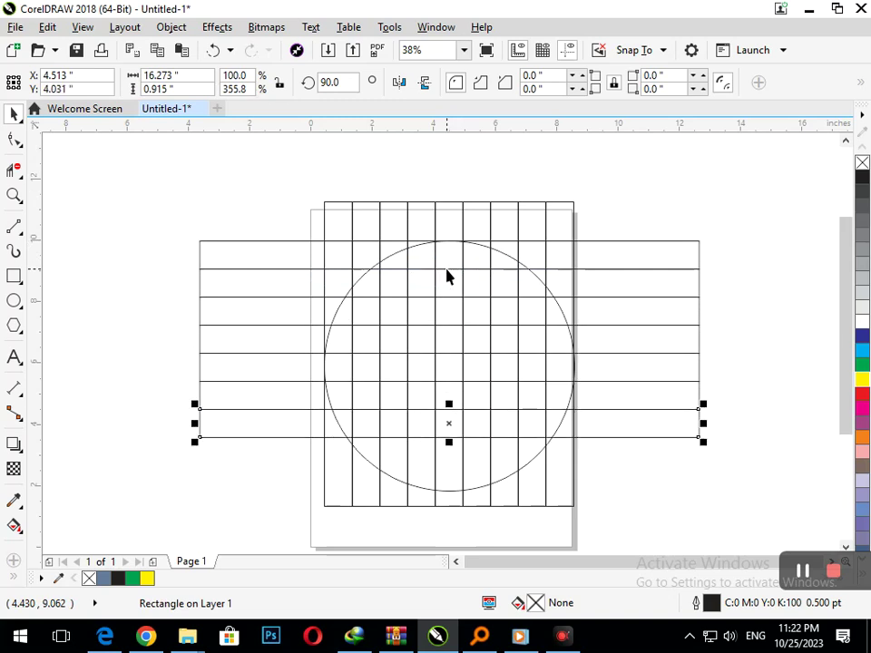
{"action": "left_click_drag", "start_coordinate": [448, 497], "coordinate": [453, 491]}
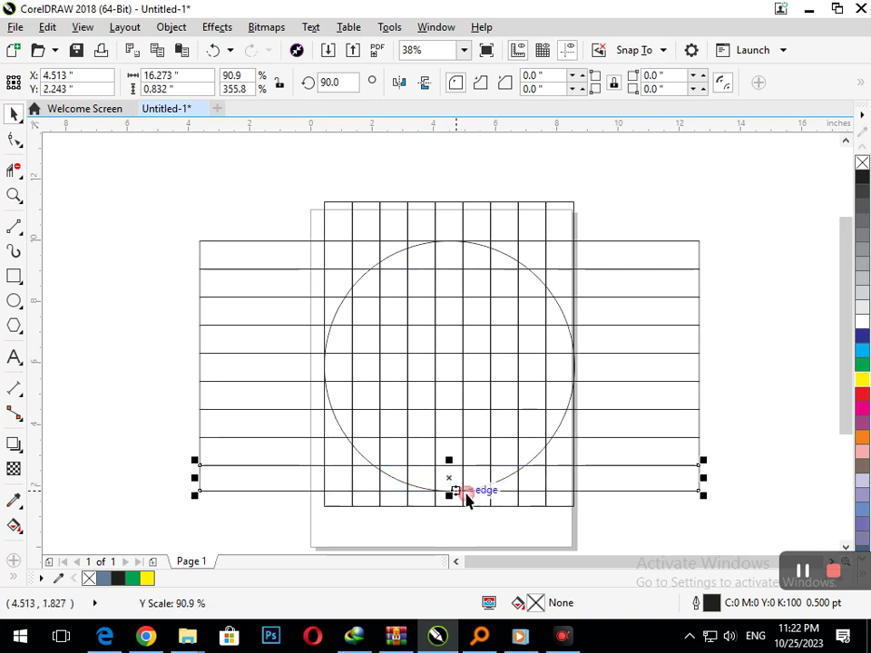
{"action": "left_click", "coordinate": [788, 427]}
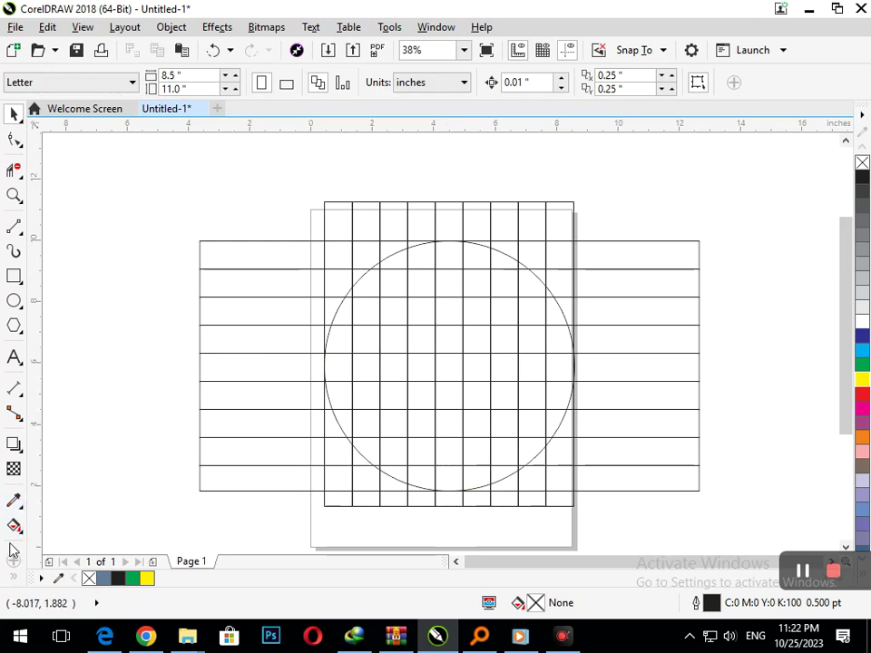
Step: Smart-fill the five main cells of the first column inside the circle with the blue-grey colour
{"action": "left_click", "coordinate": [14, 582]}
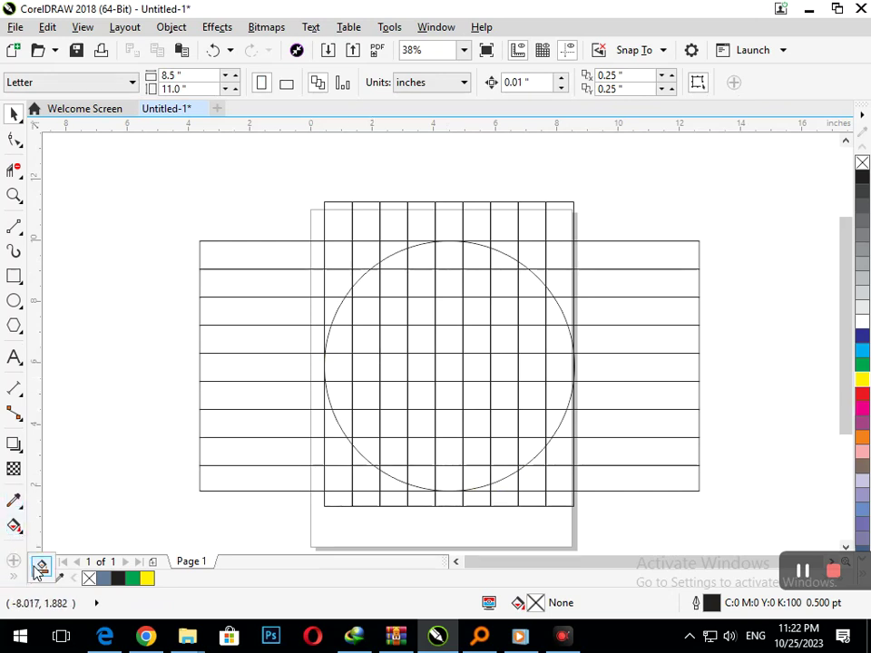
{"action": "left_click", "coordinate": [41, 564]}
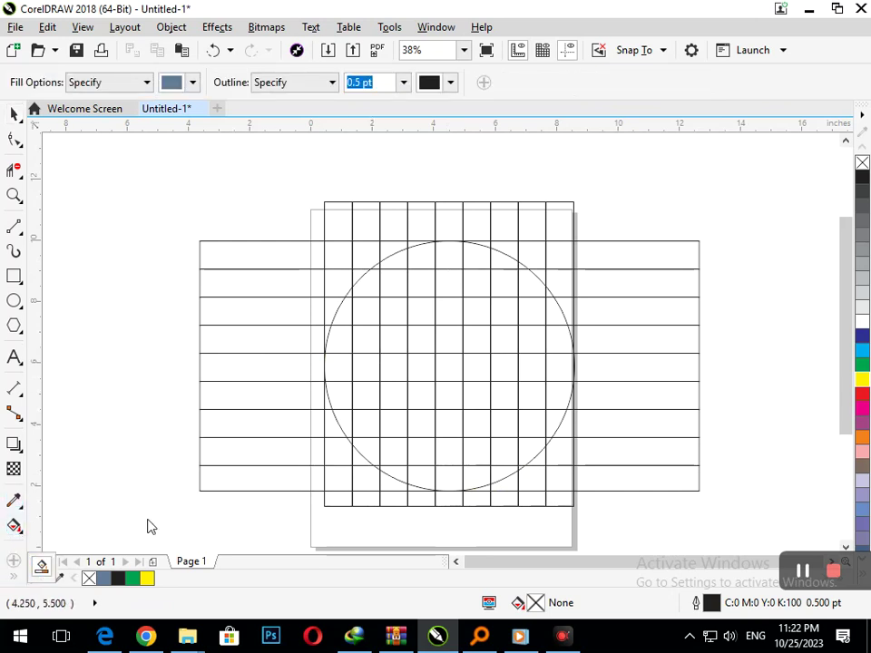
{"action": "left_click", "coordinate": [344, 421]}
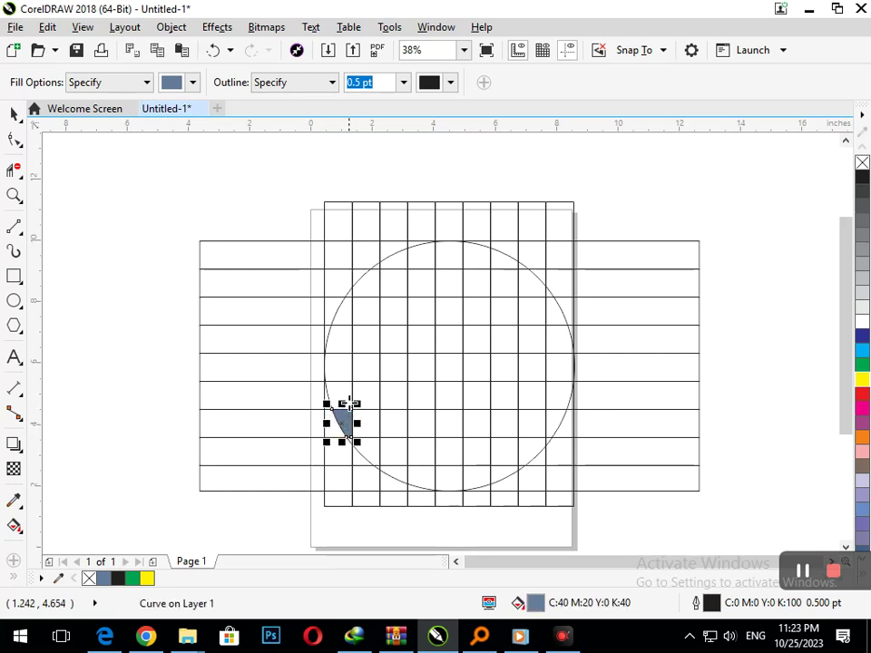
{"action": "left_click", "coordinate": [341, 395]}
{"action": "left_click", "coordinate": [340, 368]}
{"action": "left_click", "coordinate": [339, 340]}
{"action": "left_click", "coordinate": [344, 313]}
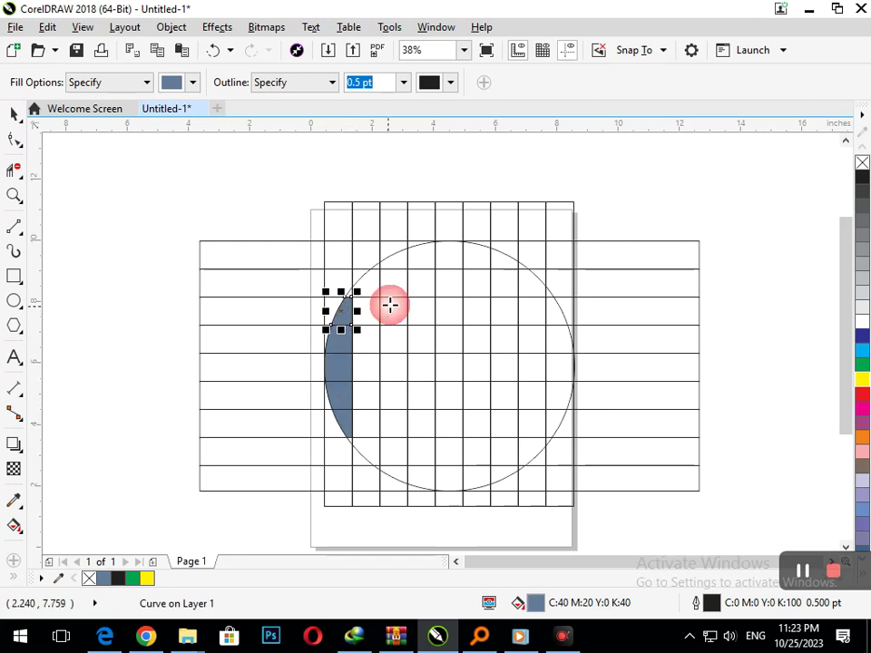
Step: Smart-fill all nine cells of the third column inside the circle, plus the middle cell of the second column as the H's crossbar
{"action": "left_click", "coordinate": [403, 282]}
{"action": "left_click", "coordinate": [398, 259]}
{"action": "left_click", "coordinate": [396, 308]}
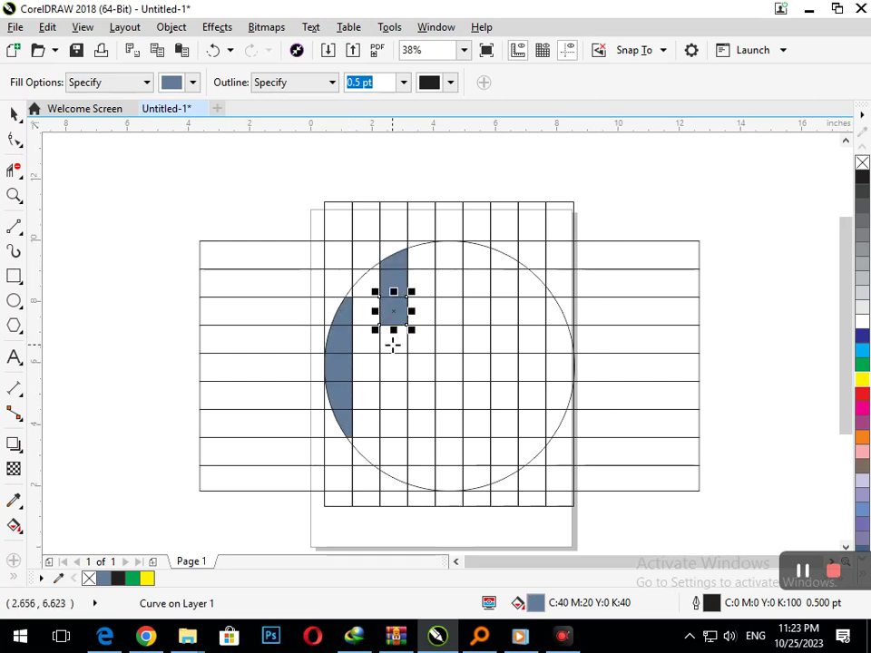
{"action": "left_click", "coordinate": [393, 337]}
{"action": "left_click", "coordinate": [395, 365]}
{"action": "left_click", "coordinate": [395, 395]}
{"action": "left_click", "coordinate": [395, 422]}
{"action": "left_click", "coordinate": [396, 450]}
{"action": "left_click", "coordinate": [396, 472]}
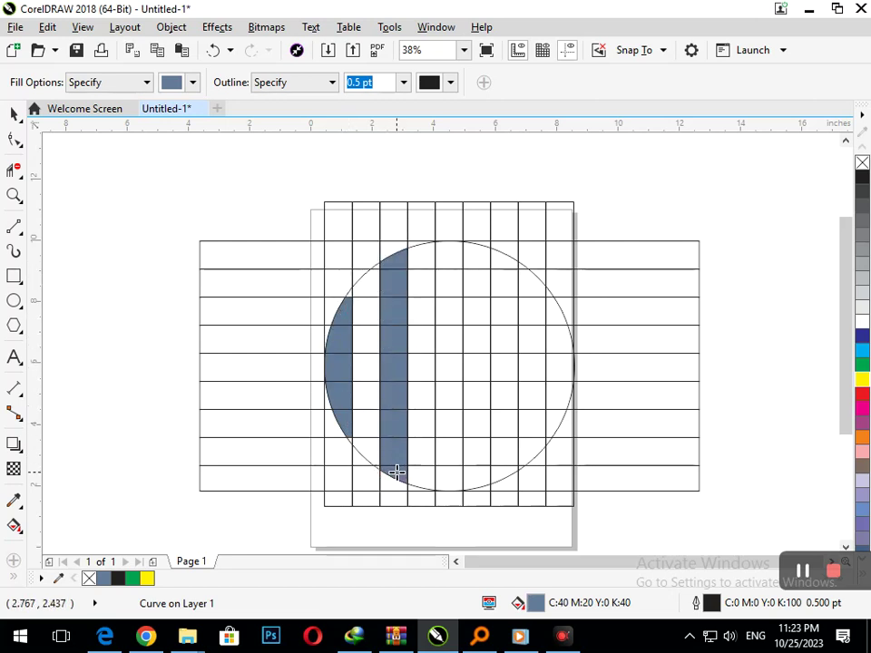
{"action": "left_click", "coordinate": [367, 368]}
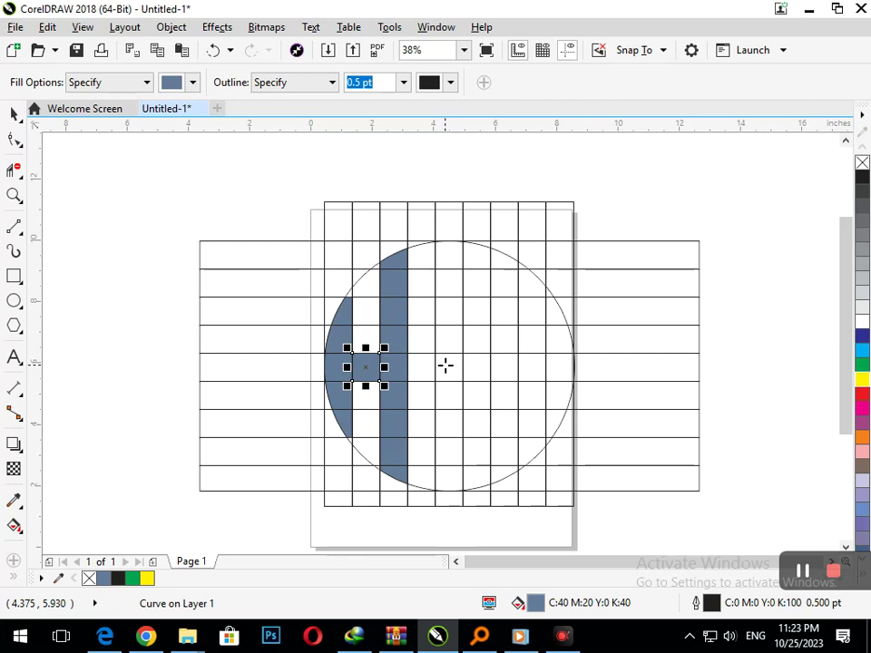
Step: Create a concentric copy of the circle scaled down one grid cell inward, about 6.35 inches in diameter
{"action": "left_click", "coordinate": [13, 113]}
{"action": "left_click", "coordinate": [366, 481]}
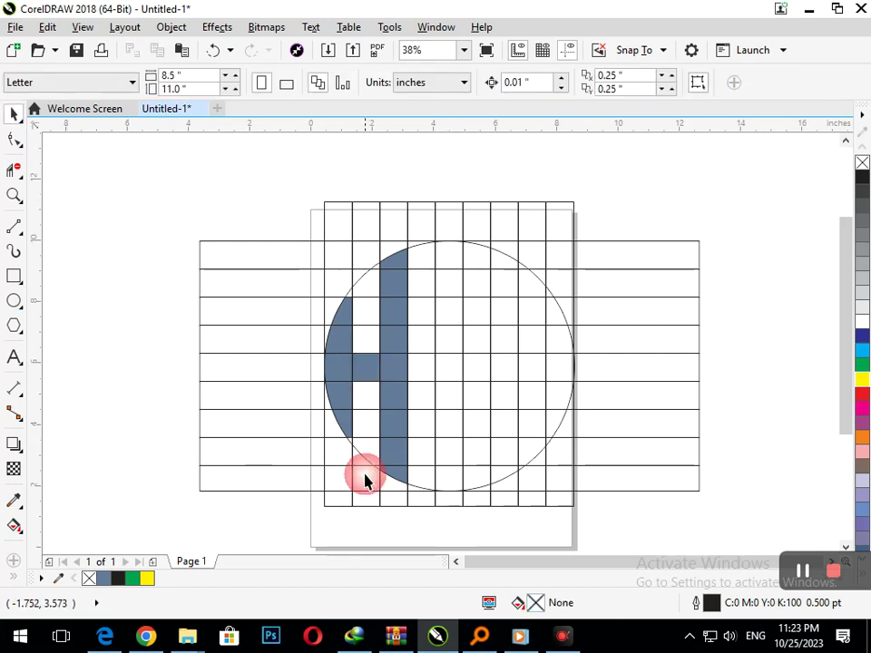
{"action": "left_click", "coordinate": [369, 463]}
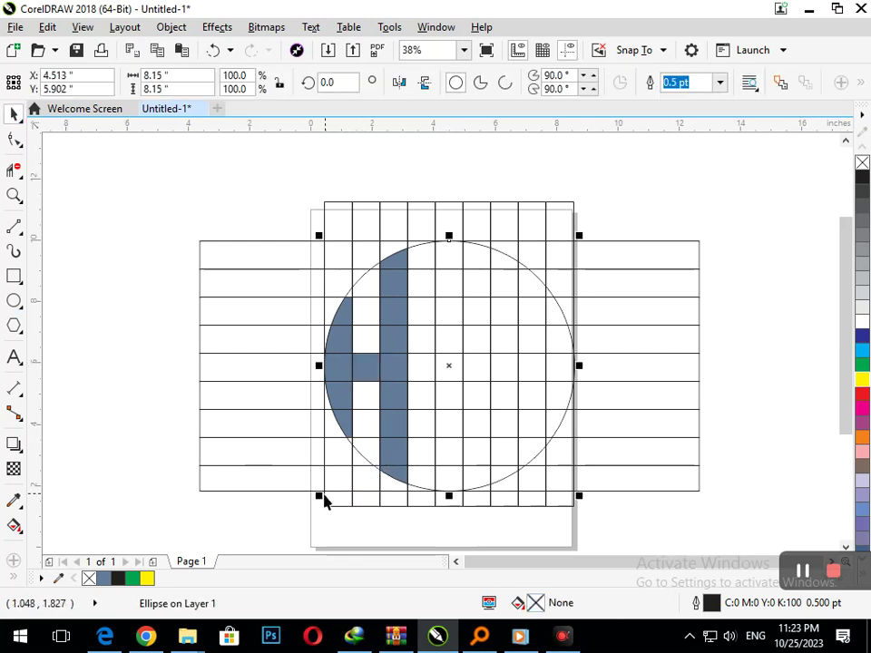
{"action": "left_click_drag", "start_coordinate": [325, 494], "coordinate": [344, 491]}
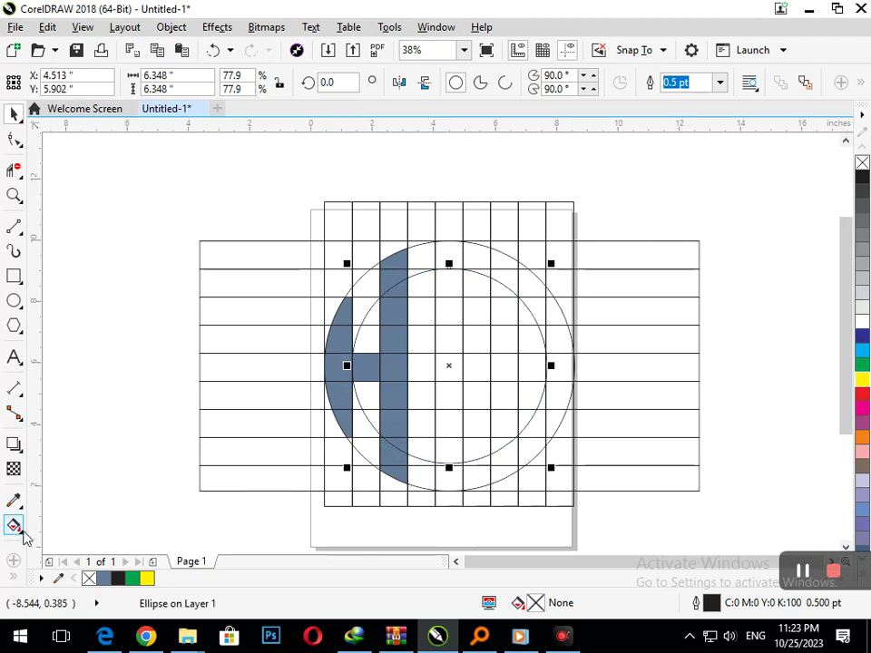
Step: Smart-fill the fifth column from the circle's bottom to its top, and the ring cells of the sixth and seventh columns in the top row
{"action": "left_click", "coordinate": [39, 566]}
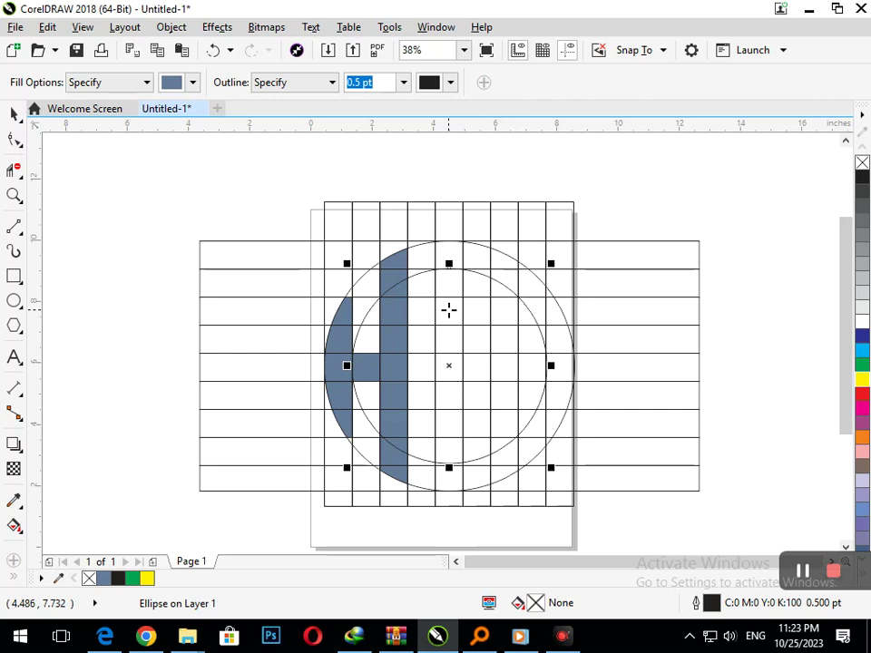
{"action": "left_click", "coordinate": [449, 476]}
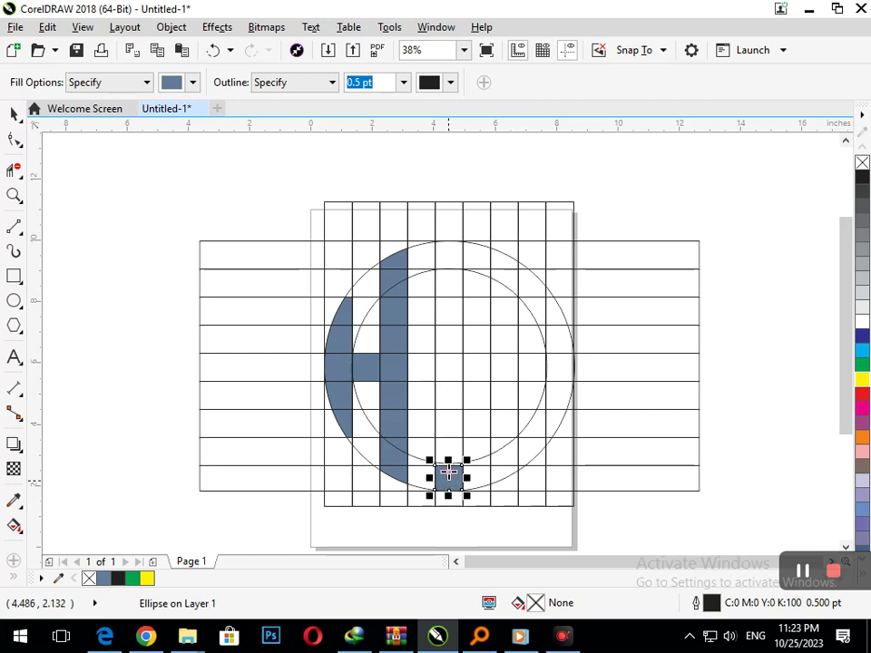
{"action": "left_click", "coordinate": [449, 453]}
{"action": "left_click", "coordinate": [447, 426]}
{"action": "left_click", "coordinate": [448, 387]}
{"action": "left_click", "coordinate": [449, 366]}
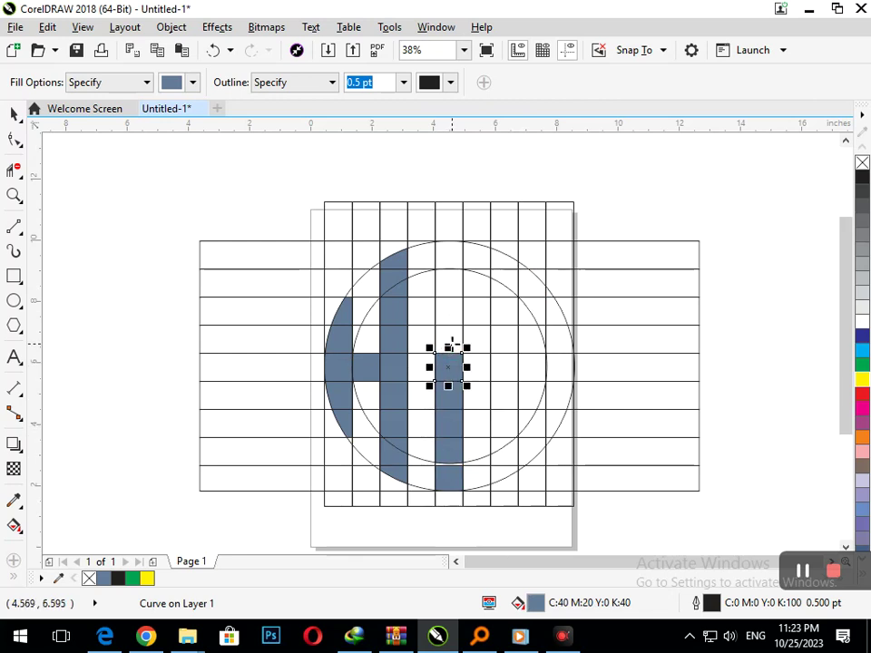
{"action": "left_click", "coordinate": [452, 339]}
{"action": "left_click", "coordinate": [453, 310]}
{"action": "left_click", "coordinate": [452, 283]}
{"action": "left_click", "coordinate": [449, 254]}
{"action": "left_click", "coordinate": [477, 255]}
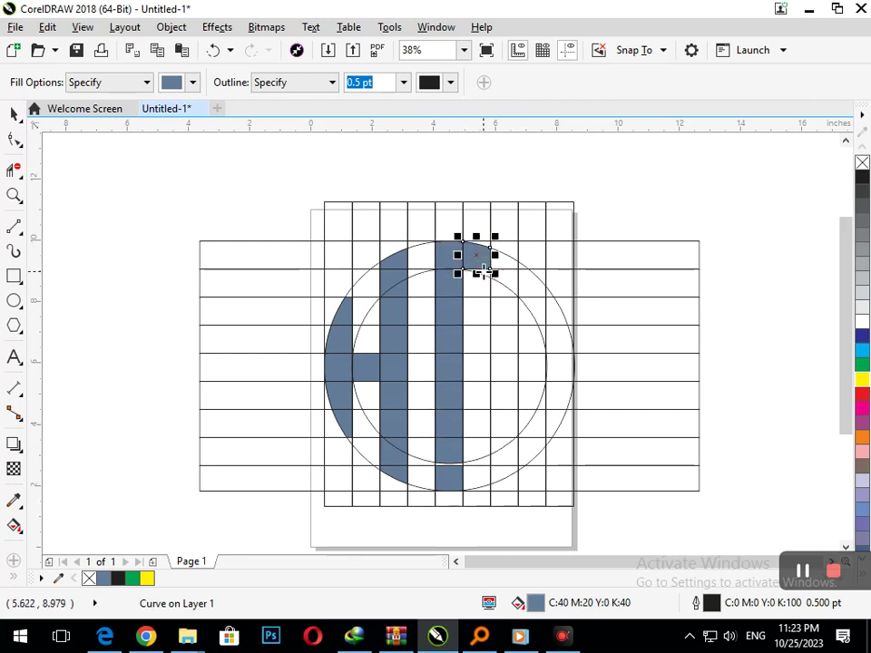
{"action": "left_click", "coordinate": [503, 257]}
{"action": "left_click", "coordinate": [531, 286]}
{"action": "left_click", "coordinate": [536, 313]}
{"action": "left_click", "coordinate": [556, 316]}
{"action": "left_click", "coordinate": [558, 343]}
{"action": "left_click", "coordinate": [559, 404]}
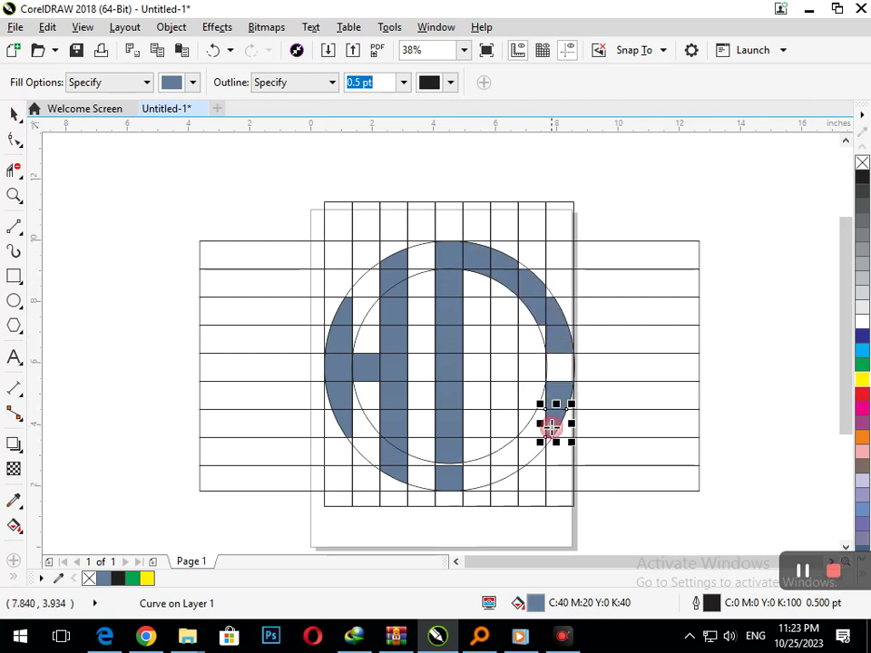
{"action": "left_click", "coordinate": [559, 365]}
{"action": "left_click", "coordinate": [542, 332]}
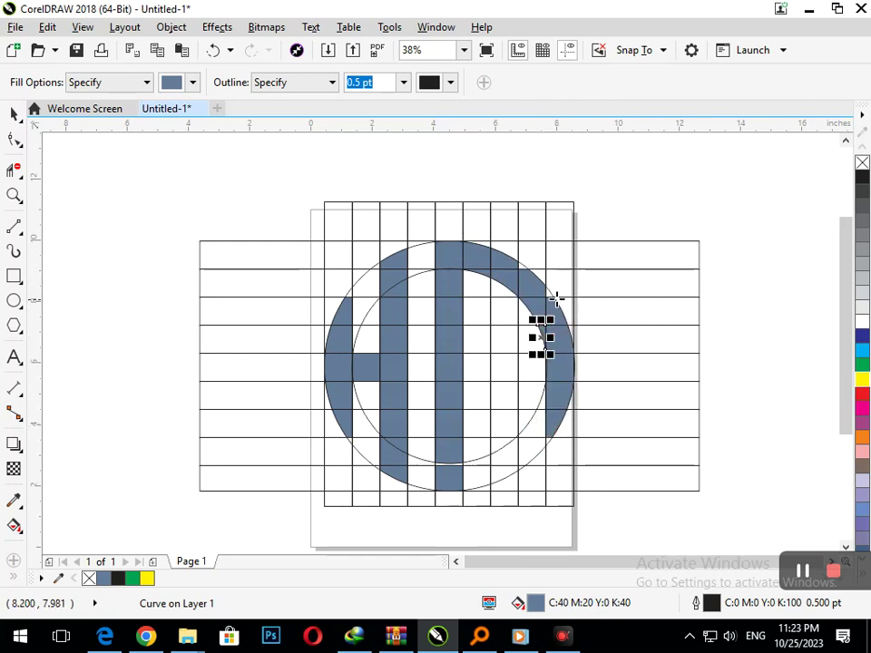
{"action": "left_click", "coordinate": [550, 295]}
{"action": "left_click", "coordinate": [520, 268]}
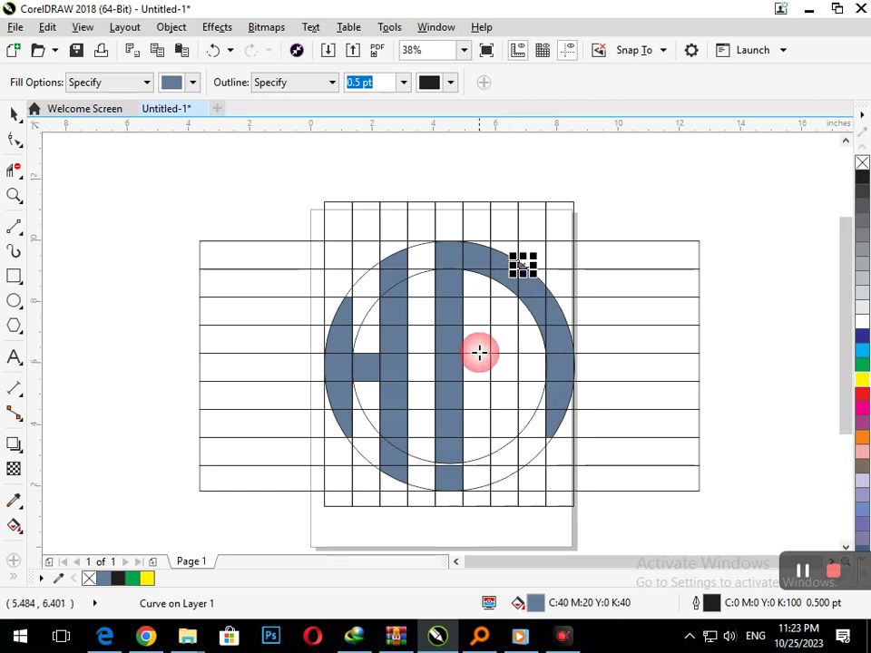
{"action": "left_click", "coordinate": [476, 367]}
{"action": "left_click", "coordinate": [504, 369]}
{"action": "left_click", "coordinate": [533, 372]}
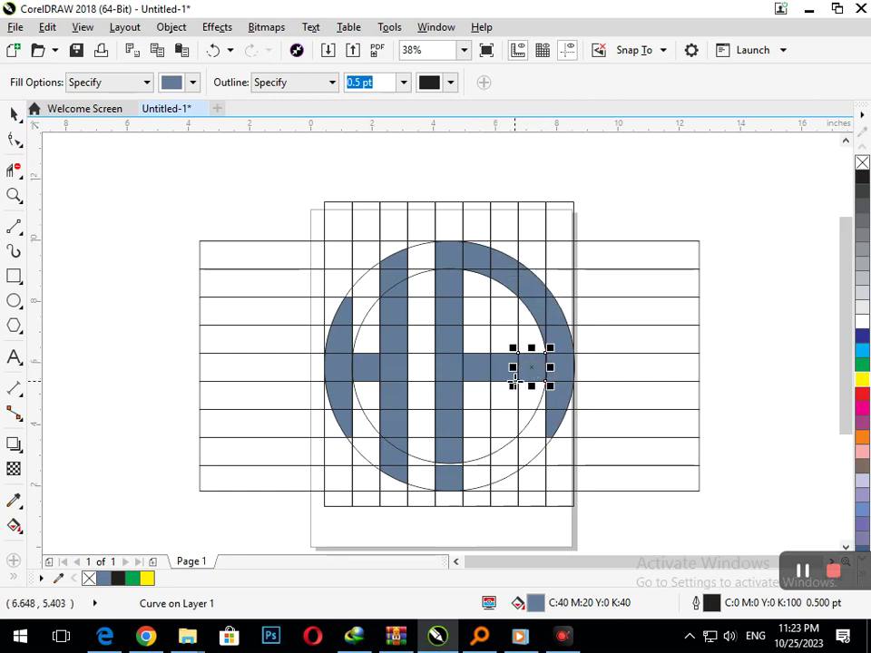
{"action": "left_click", "coordinate": [515, 380]}
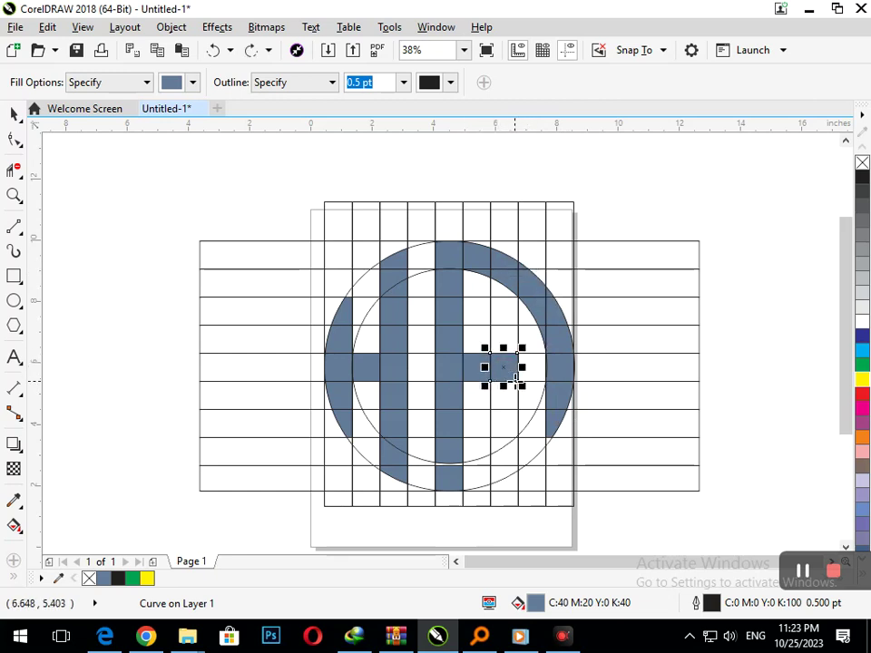
{"action": "key", "text": "Tab"}
{"action": "key", "text": "Tab"}
{"action": "key", "text": "Tab"}
{"action": "key", "text": "Tab"}
{"action": "key", "text": "Tab"}
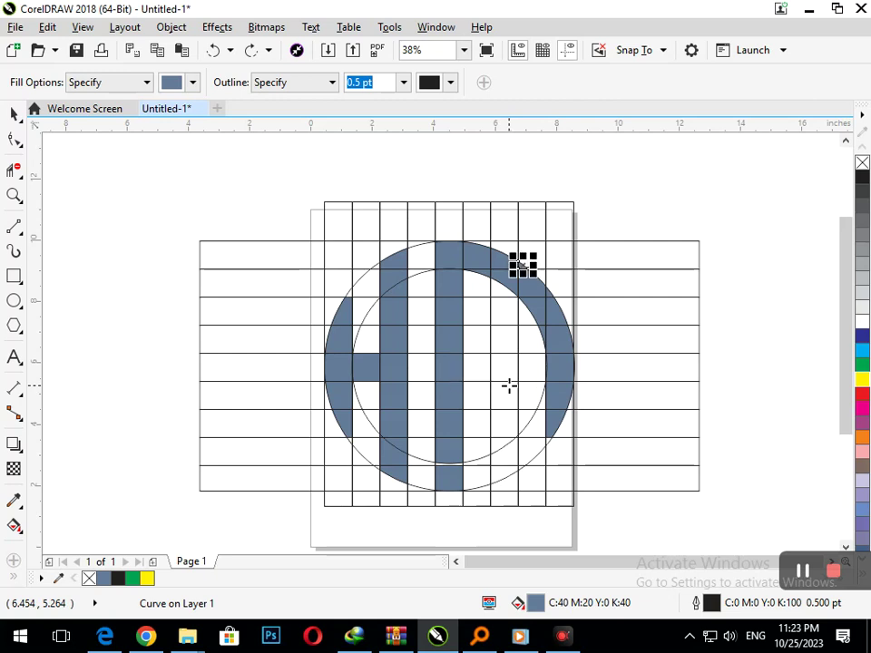
{"action": "key", "text": "Tab"}
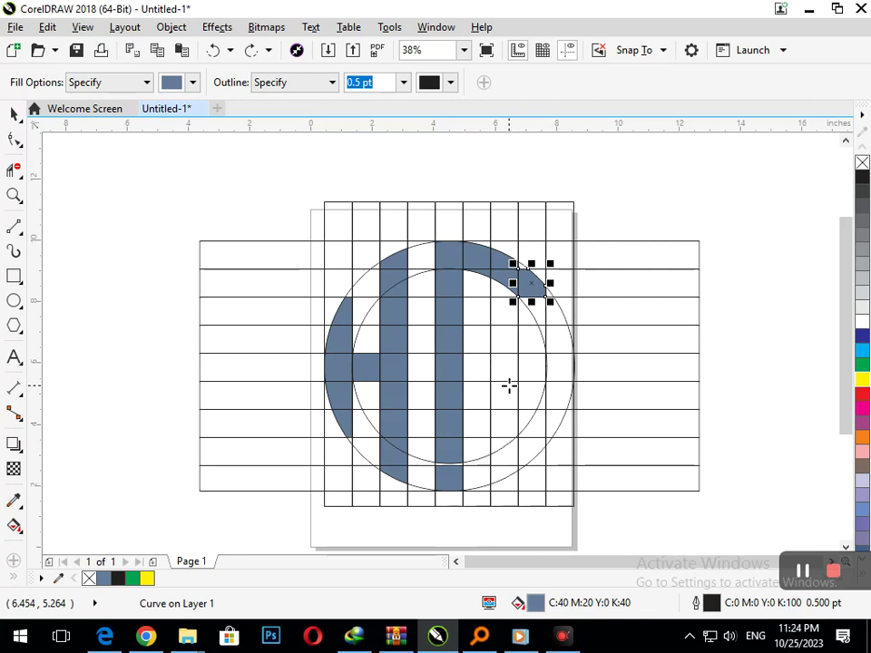
{"action": "key", "text": "Tab"}
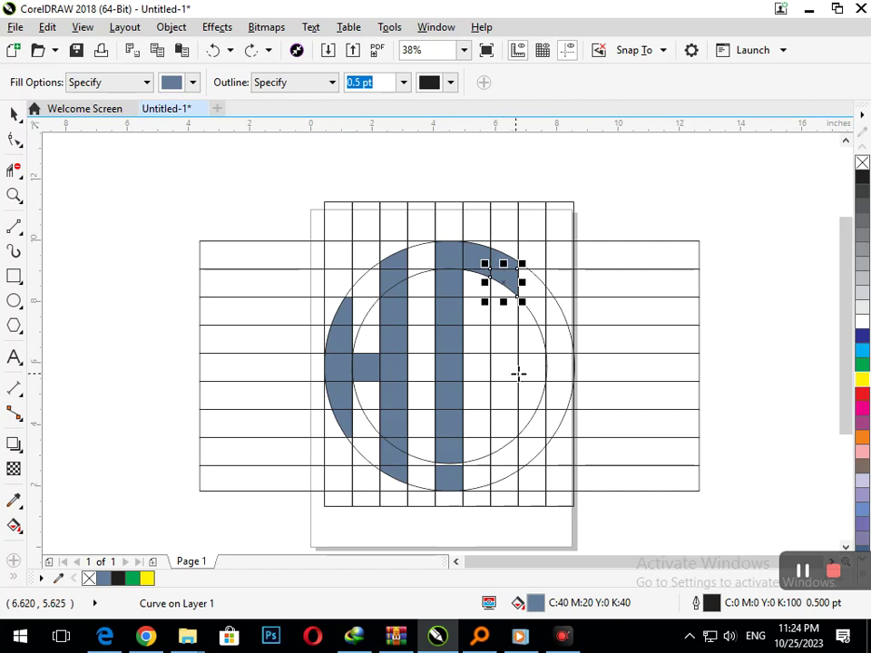
Step: Smart-fill the eighth column's cells from the second to the sixth row, including the slivers cut by the inner circle
{"action": "left_click", "coordinate": [527, 317]}
{"action": "left_click", "coordinate": [532, 367]}
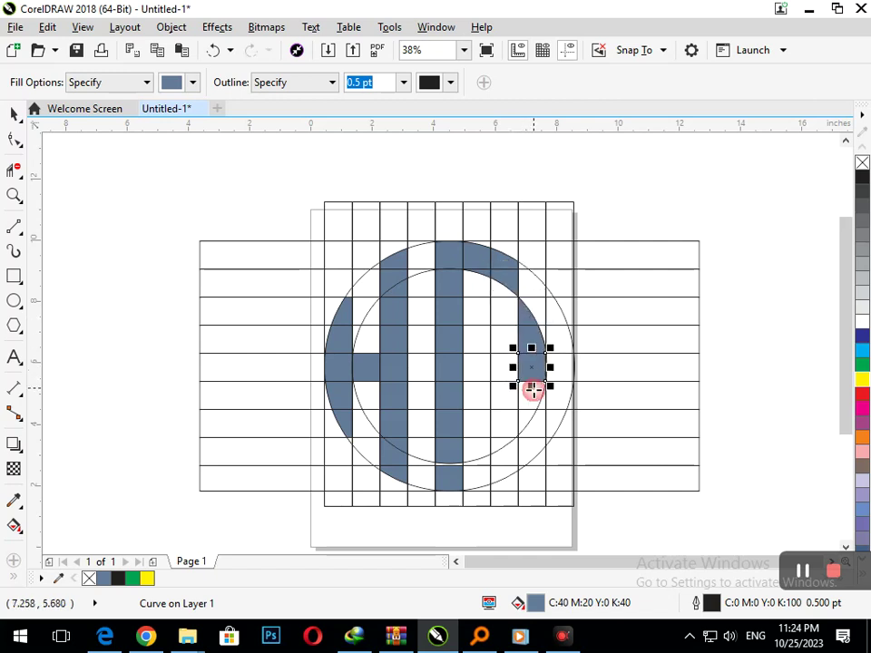
{"action": "left_click", "coordinate": [532, 388]}
{"action": "left_click", "coordinate": [537, 306]}
{"action": "left_click", "coordinate": [534, 288]}
{"action": "left_click", "coordinate": [542, 338]}
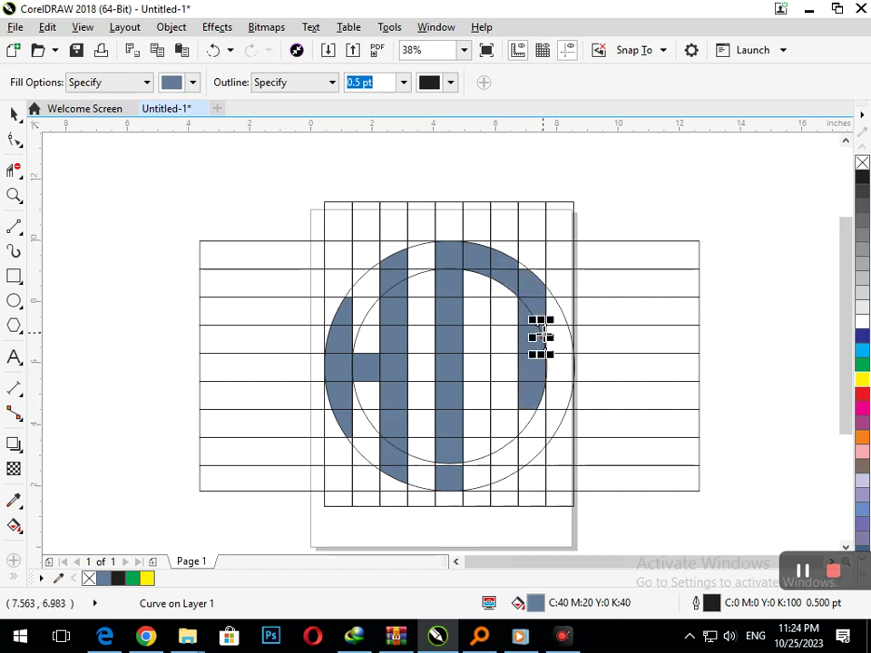
Step: Smart-fill the sixth and seventh columns in the fourth row as the A's crossbar, and the eighth column's seventh-row cell within the inner circle
{"action": "left_click", "coordinate": [478, 342]}
{"action": "left_click", "coordinate": [505, 339]}
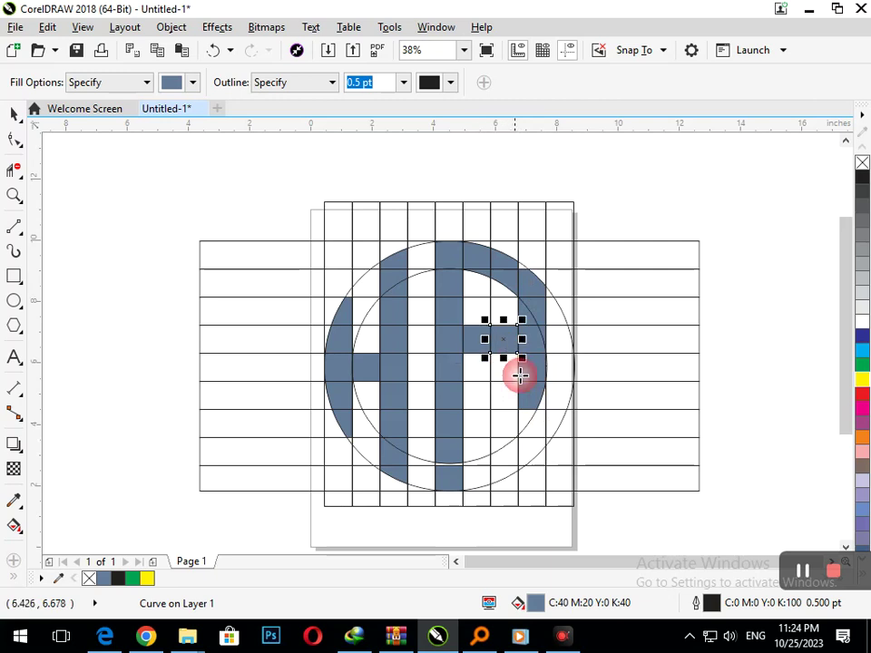
{"action": "left_click", "coordinate": [529, 424]}
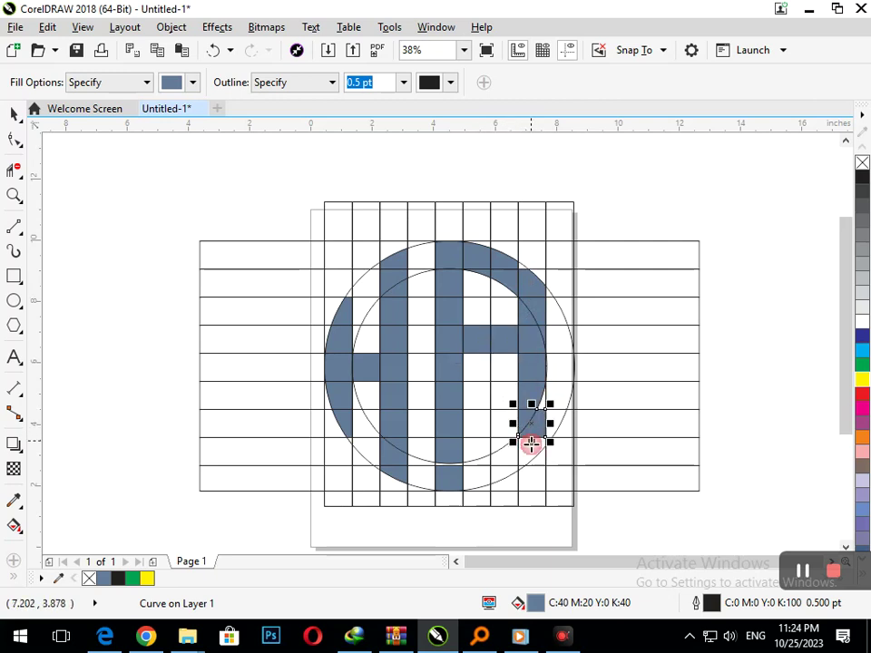
{"action": "left_click", "coordinate": [526, 457]}
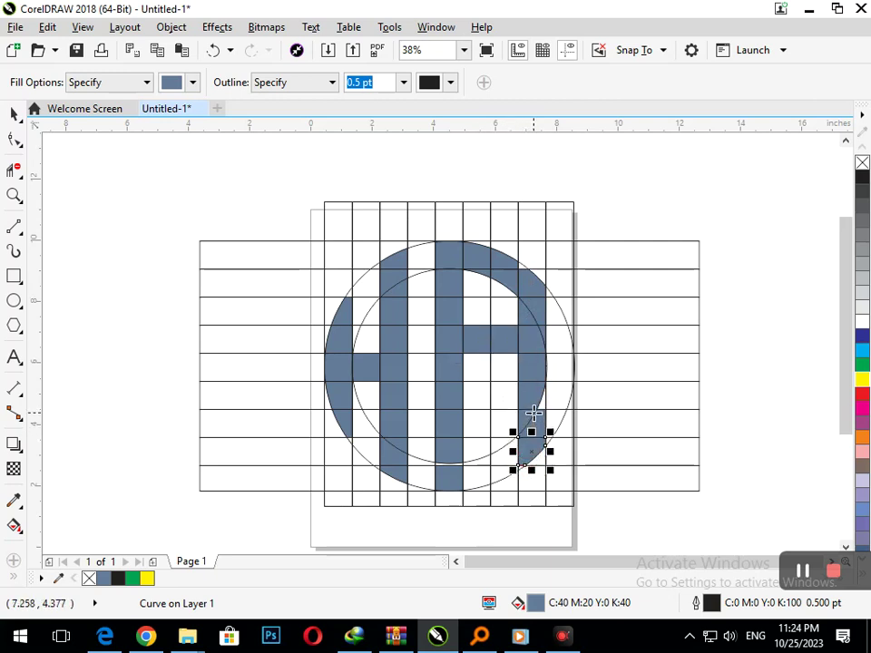
{"action": "key", "text": "ctrl+z"}
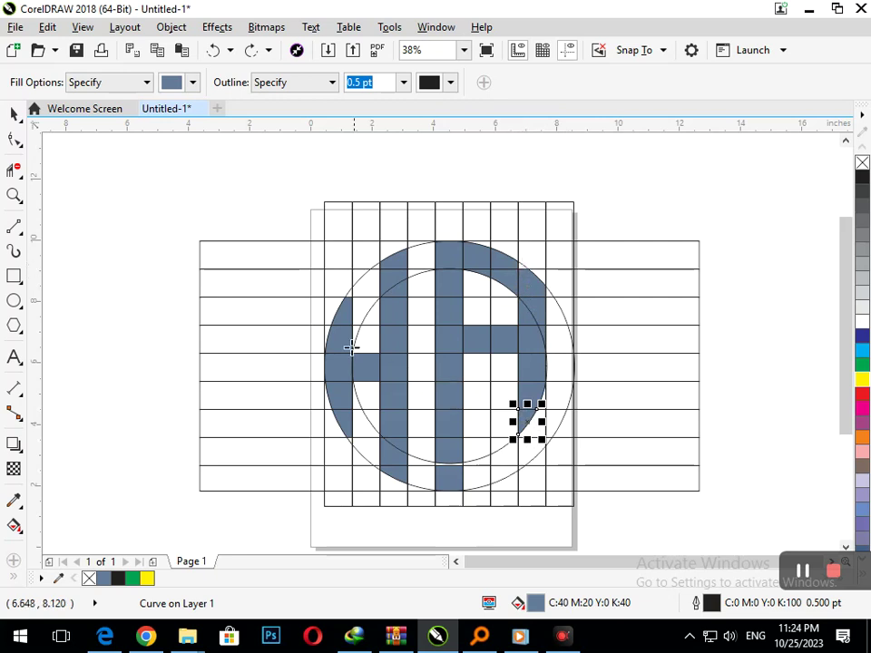
Step: Smart-fill the missed sliver between the outer circle and the first-row line in the eighth column
{"action": "scroll", "coordinate": [527, 285], "scroll_direction": "up", "scroll_amount": 5}
{"action": "left_click", "coordinate": [523, 267]}
{"action": "scroll", "coordinate": [523, 267], "scroll_direction": "down", "scroll_amount": 5}
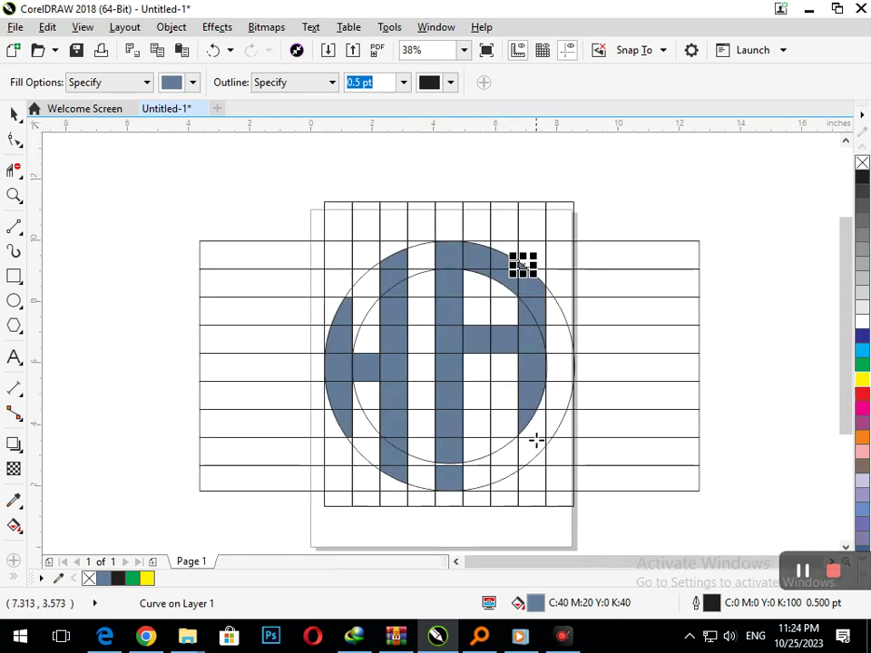
{"action": "left_click", "coordinate": [68, 230]}
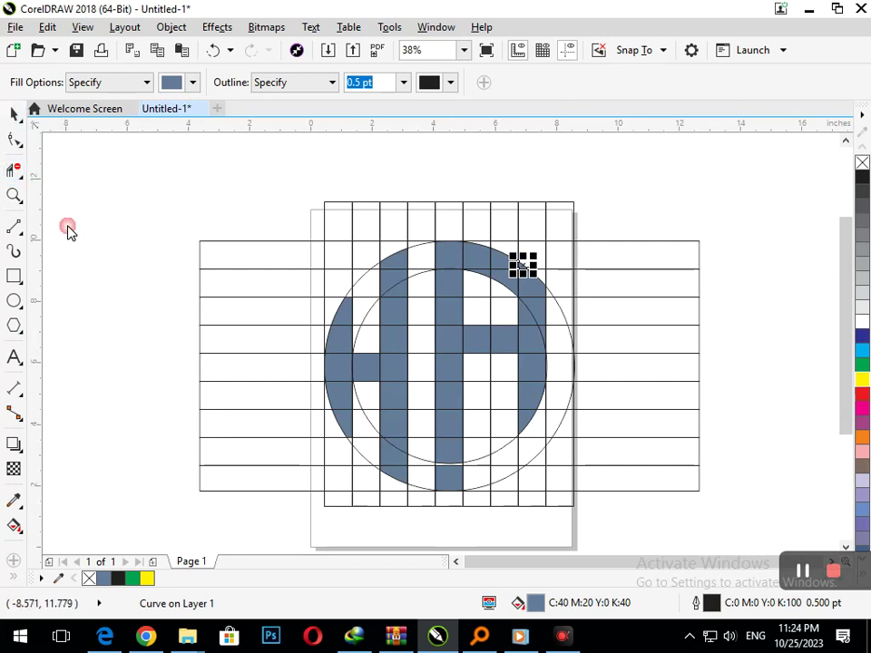
{"action": "key", "text": "space"}
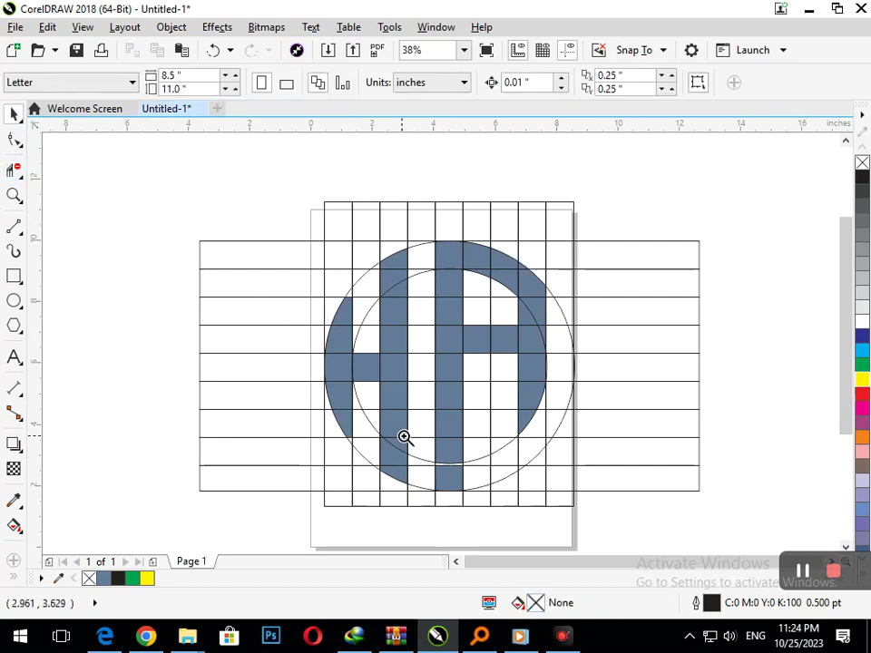
Step: Smart-fill the thin gap in the fifth column between the inner circle's bottom edge and the ninth row
{"action": "left_click_drag", "start_coordinate": [405, 437], "coordinate": [558, 506]}
{"action": "left_click", "coordinate": [13, 581]}
{"action": "left_click", "coordinate": [237, 366]}
{"action": "left_click", "coordinate": [228, 315]}
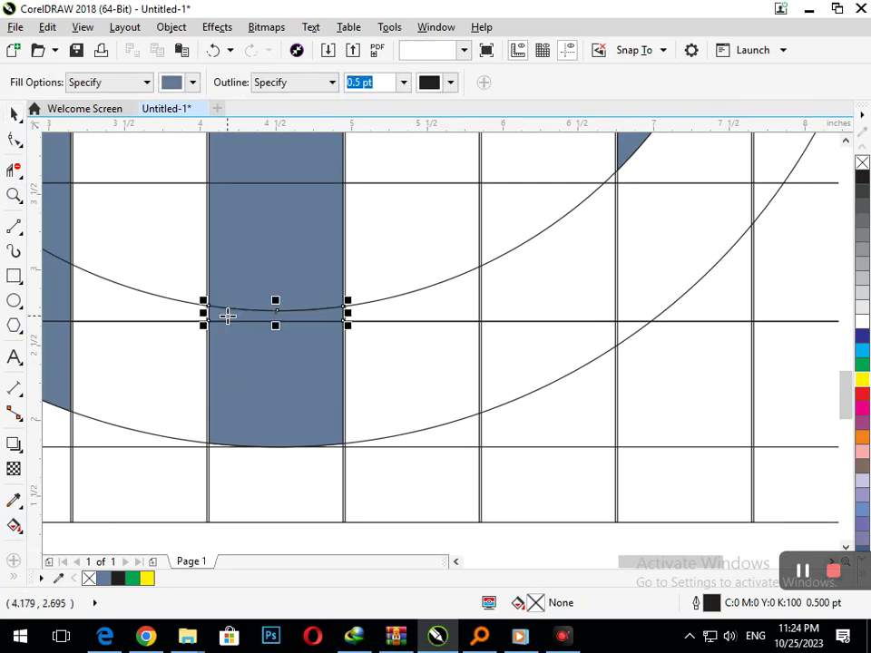
{"action": "key", "text": "F3"}
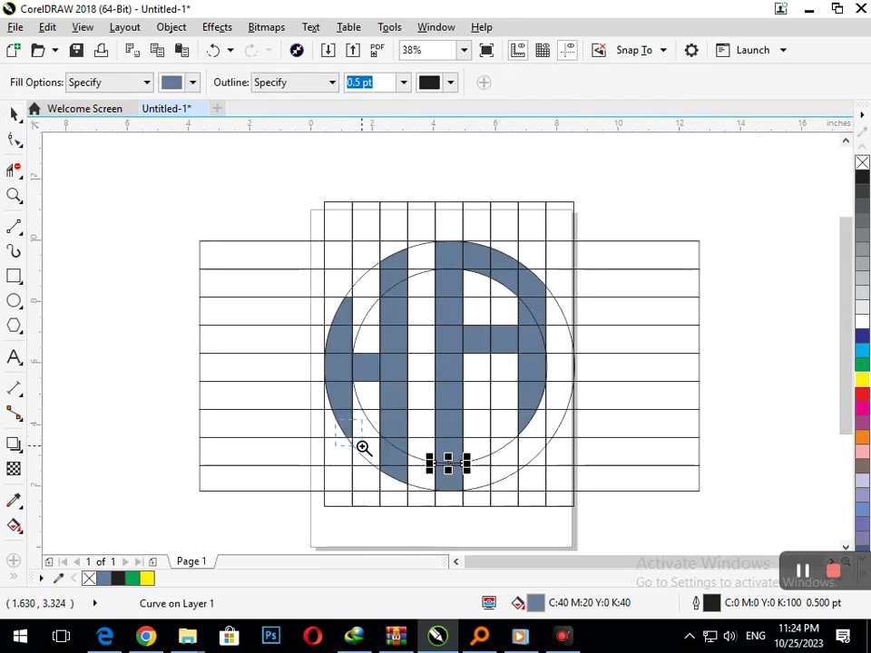
Step: Smart-fill the small pointed tips at the lower and upper ends of the first column inside the outer circle
{"action": "left_click_drag", "start_coordinate": [363, 448], "coordinate": [365, 454]}
{"action": "left_click", "coordinate": [437, 369]}
{"action": "key", "text": "F3"}
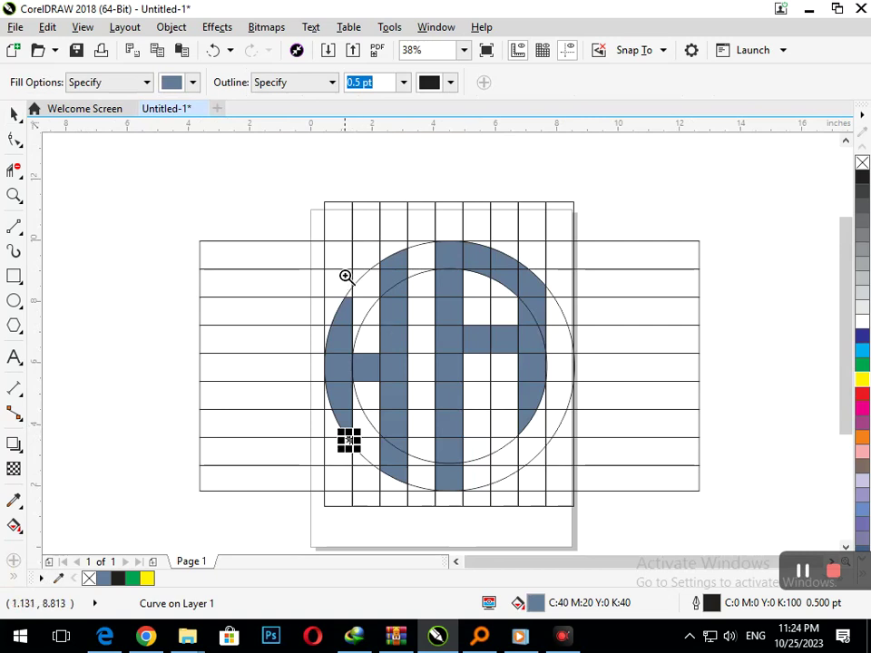
{"action": "left_click_drag", "start_coordinate": [346, 276], "coordinate": [352, 283]}
{"action": "left_click", "coordinate": [352, 305]}
{"action": "key", "text": "F3"}
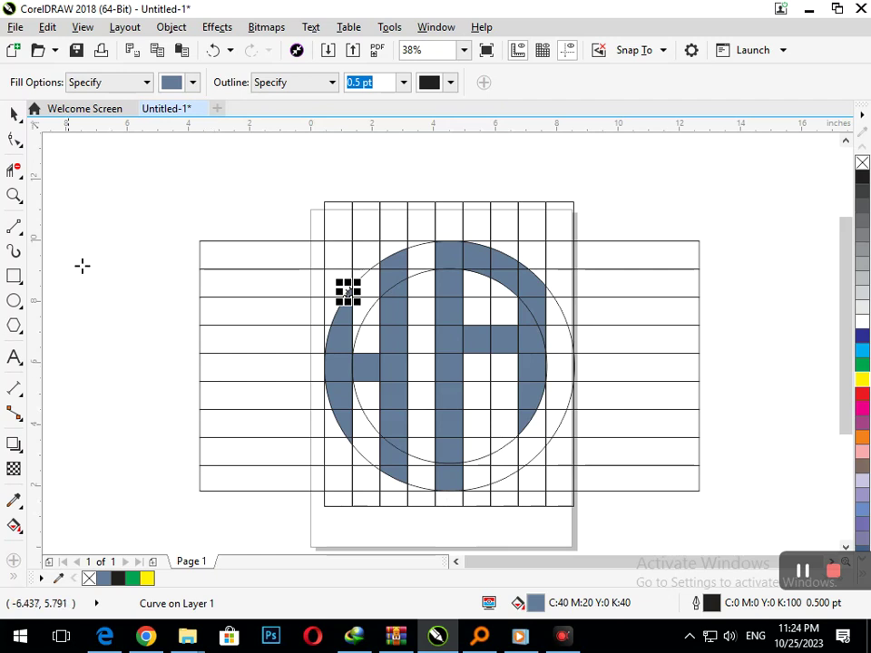
Step: Delete the horizontal strips, vertical strips and both circles, leaving only the filled letter cells
{"action": "left_click", "coordinate": [13, 114]}
{"action": "left_click", "coordinate": [202, 344]}
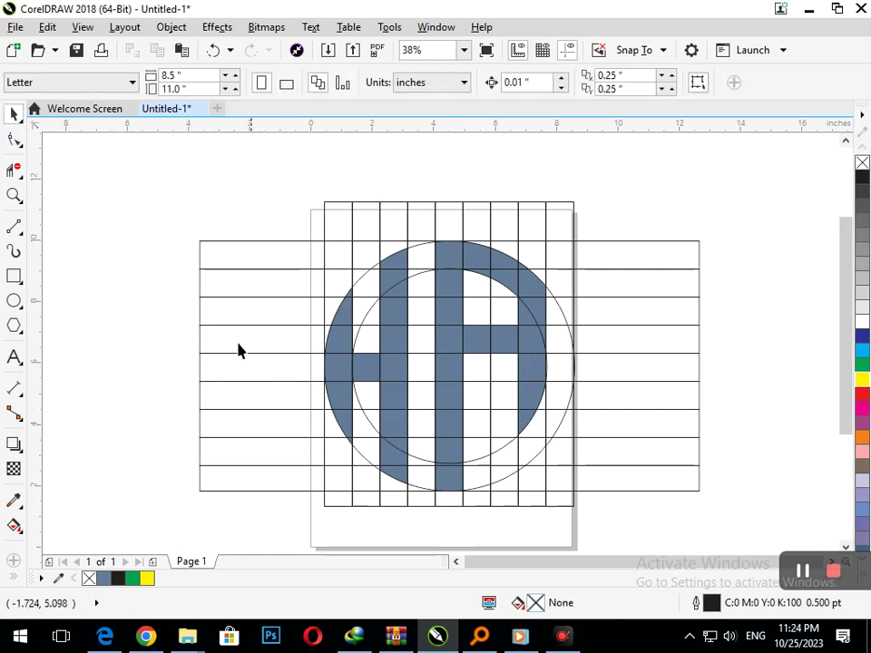
{"action": "left_click_drag", "start_coordinate": [256, 319], "coordinate": [259, 472]}
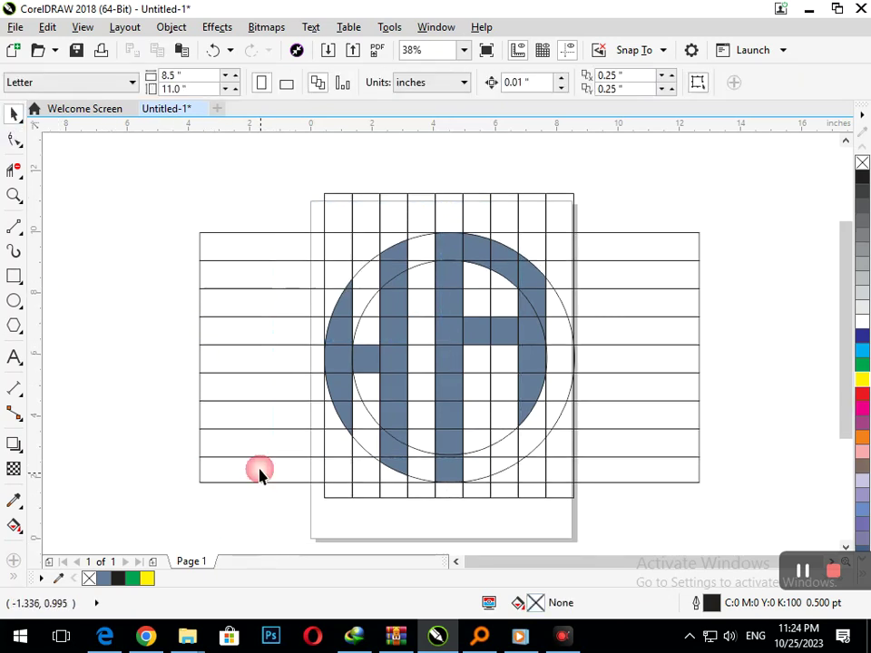
{"action": "left_click_drag", "start_coordinate": [343, 218], "coordinate": [562, 241]}
{"action": "left_click", "coordinate": [562, 241]}
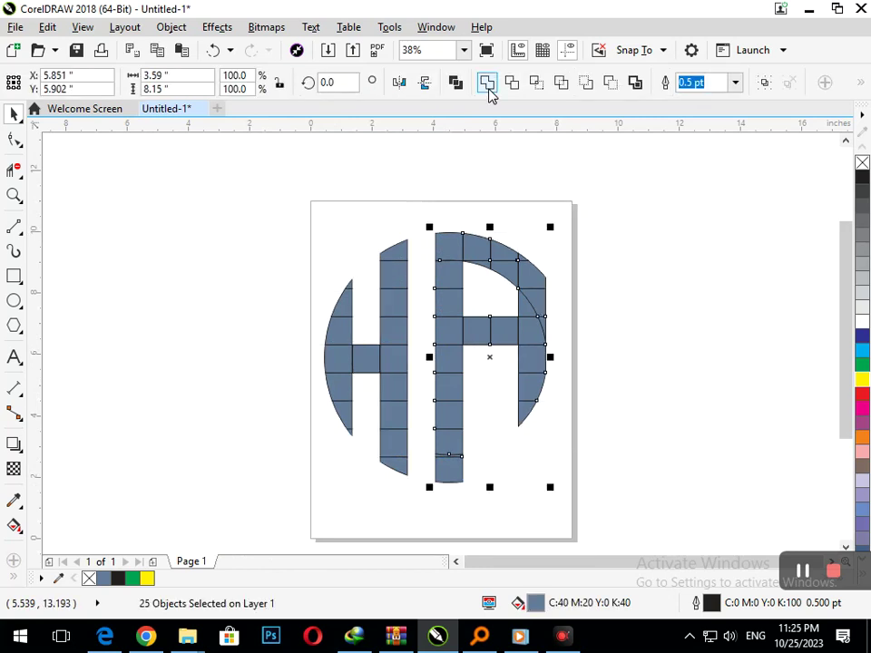
Step: Weld the selected pieces of the letter A into one curve
{"action": "left_click", "coordinate": [487, 84]}
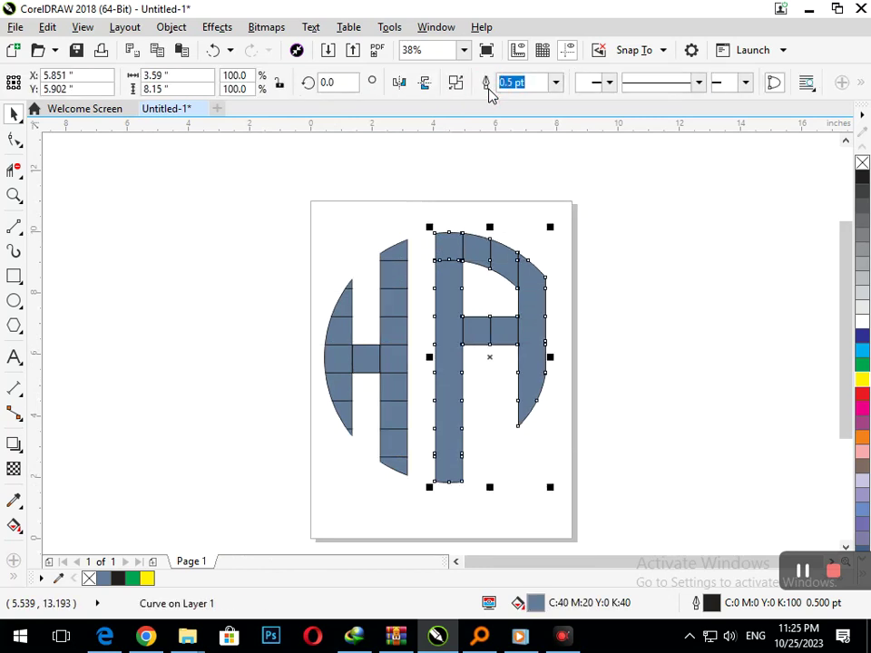
{"action": "left_click", "coordinate": [634, 444]}
Step: Give all pieces of the letter H a green fill and a matching green outline
{"action": "left_click_drag", "start_coordinate": [286, 196], "coordinate": [438, 502]}
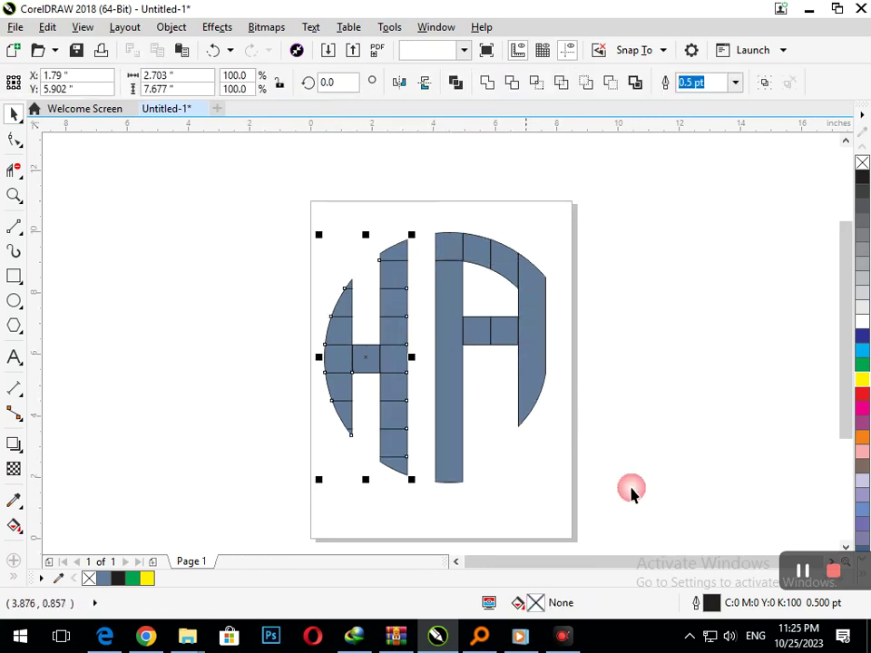
{"action": "left_click", "coordinate": [862, 364]}
{"action": "right_click", "coordinate": [864, 365]}
{"action": "left_click", "coordinate": [580, 273]}
Step: Give the letter A a dark blue fill and a matching dark blue outline
{"action": "left_click_drag", "start_coordinate": [601, 192], "coordinate": [445, 547]}
{"action": "left_click", "coordinate": [862, 336]}
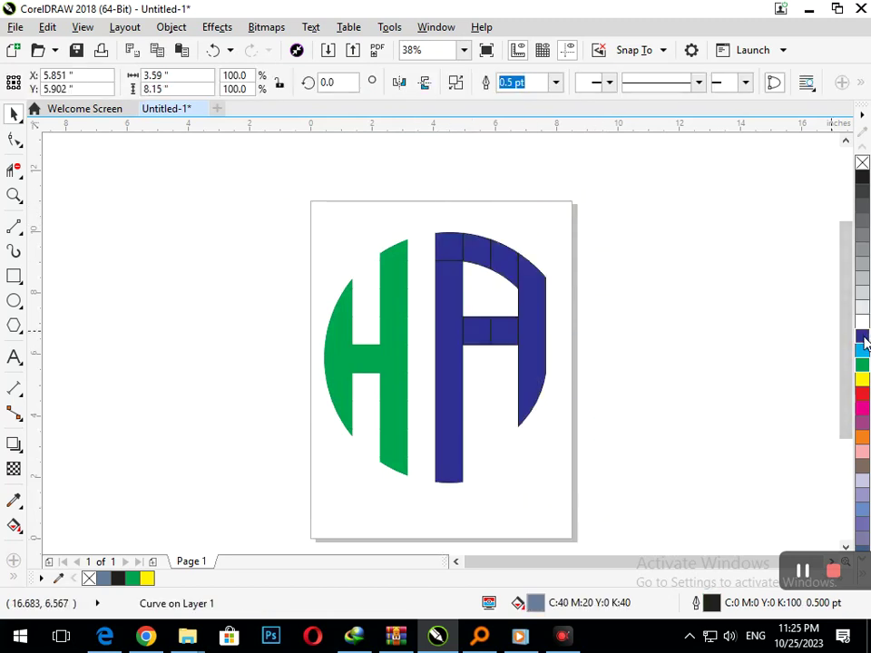
{"action": "right_click", "coordinate": [862, 336]}
{"action": "left_click", "coordinate": [678, 458]}
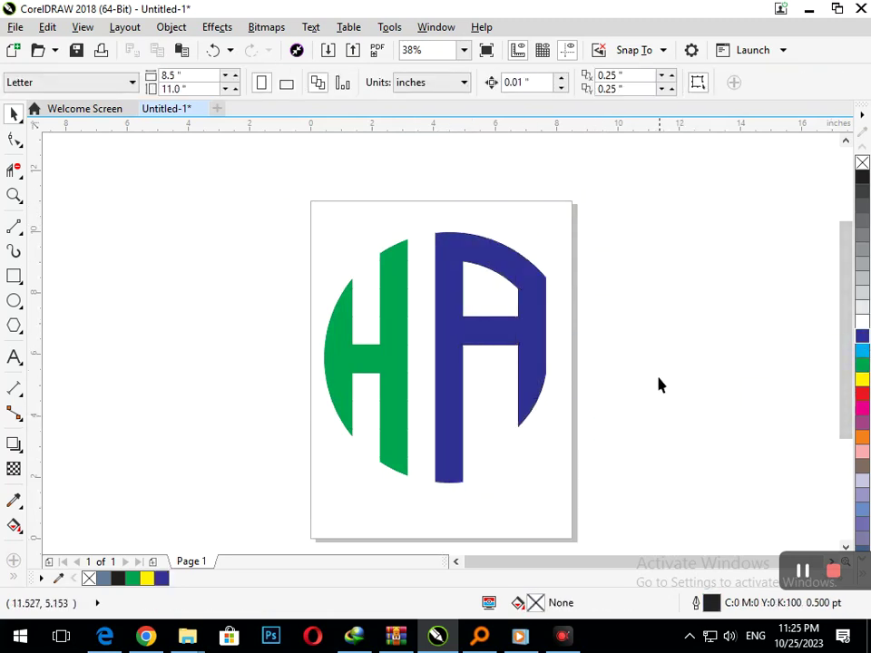
Step: Try moving individual pieces of the two letters out of place, undoing each move
{"action": "left_click_drag", "start_coordinate": [264, 194], "coordinate": [615, 553]}
{"action": "left_click", "coordinate": [453, 509]}
{"action": "left_click", "coordinate": [450, 449]}
{"action": "left_click", "coordinate": [395, 441], "text": "shift"}
{"action": "left_click_drag", "start_coordinate": [394, 441], "coordinate": [76, 387]}
{"action": "key", "text": "ctrl+z"}
{"action": "left_click", "coordinate": [564, 477]}
{"action": "left_click_drag", "start_coordinate": [338, 363], "coordinate": [214, 366]}
{"action": "key", "text": "ctrl+z"}
Step: Group all the letter pieces and move the grouped logo off the page
{"action": "left_click_drag", "start_coordinate": [238, 165], "coordinate": [600, 540]}
{"action": "key", "text": "ctrl+g"}
{"action": "left_click", "coordinate": [517, 447]}
{"action": "left_click_drag", "start_coordinate": [450, 426], "coordinate": [182, 375]}
{"action": "scroll", "coordinate": [313, 317], "scroll_direction": "down", "scroll_amount": 4}
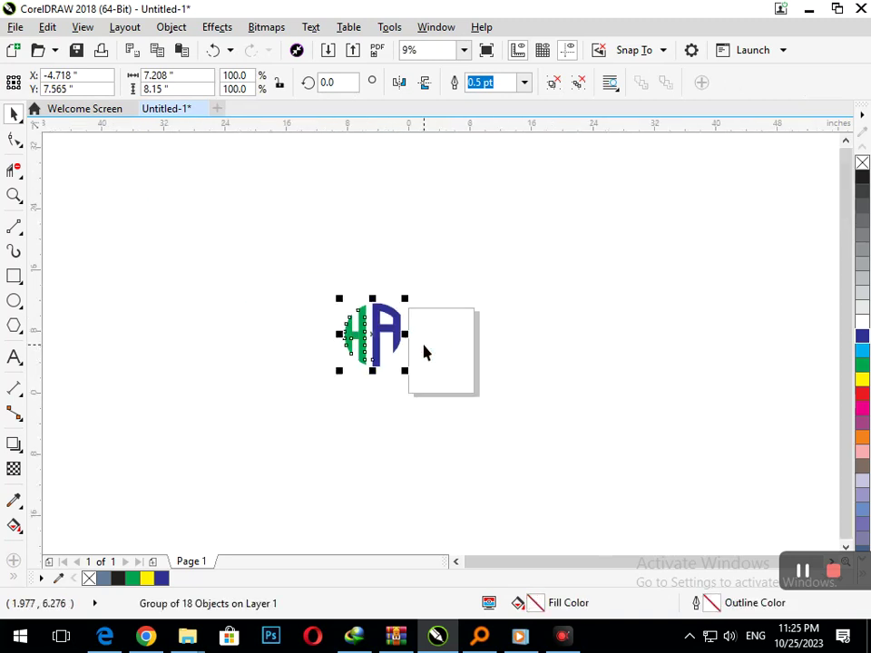
{"action": "key", "text": "F4"}
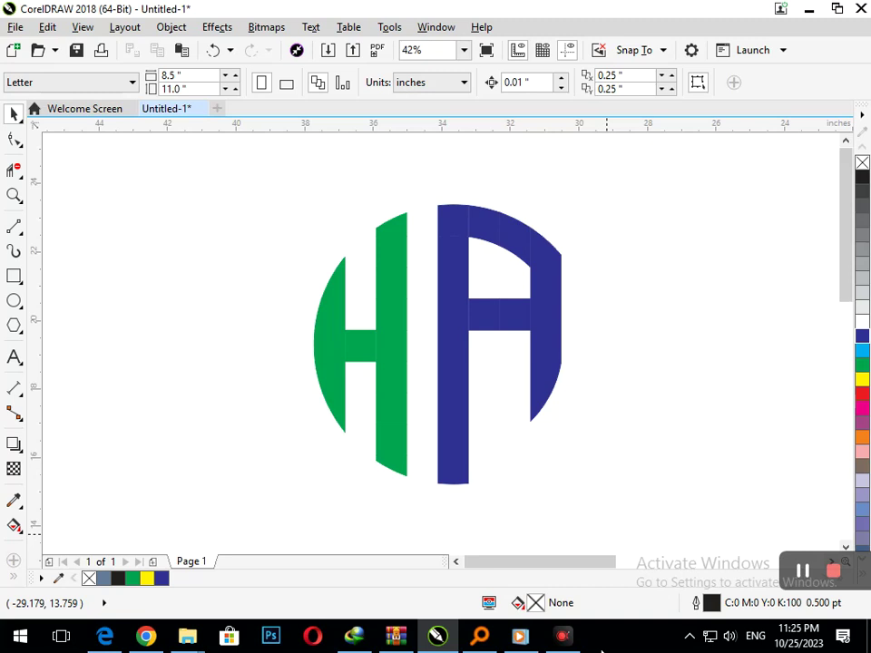
Step: Shift the grouped logo slightly from its position beside the page
{"action": "mouse_move", "coordinate": [491, 320]}
{"action": "left_mouse_down"}
{"action": "mouse_move", "coordinate": [509, 340]}
{"action": "mouse_move", "coordinate": [504, 330]}
{"action": "left_mouse_up"}
{"action": "key", "text": "ctrl+z"}
{"action": "key", "text": "ctrl+shift+z"}
{"action": "left_click", "coordinate": [577, 478]}
{"action": "left_click", "coordinate": [468, 321]}
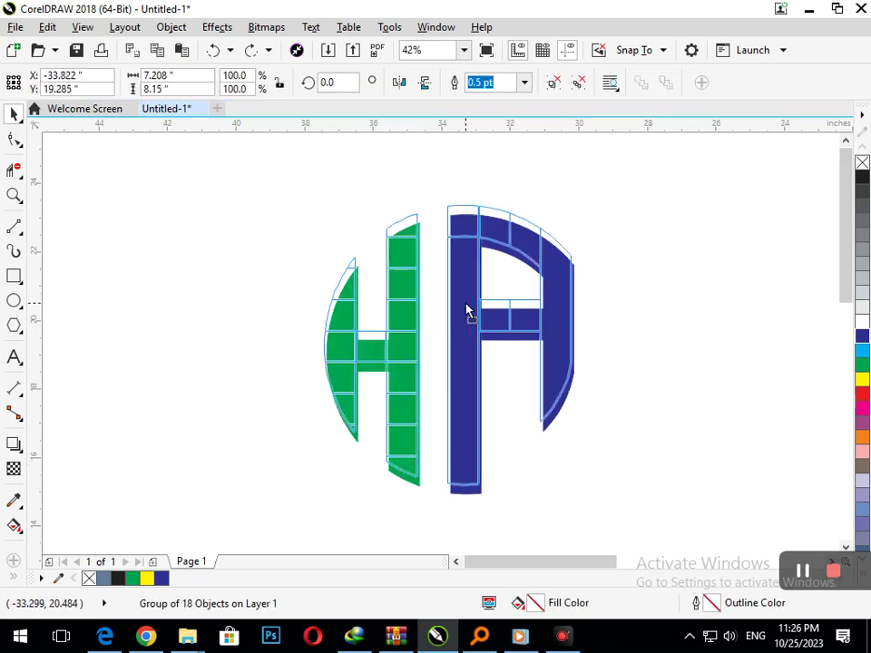
Step: Ungroup all objects of the logo while inspecting the seams in the A's crossbar
{"action": "left_click", "coordinate": [657, 362]}
{"action": "key", "text": "F2"}
{"action": "left_click_drag", "start_coordinate": [439, 288], "coordinate": [590, 376]}
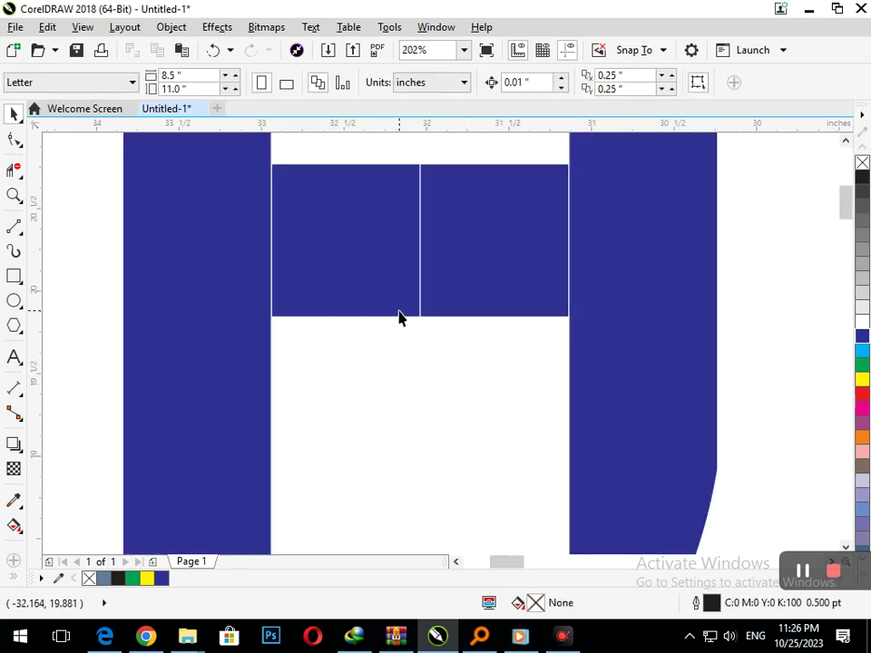
{"action": "left_click", "coordinate": [626, 287]}
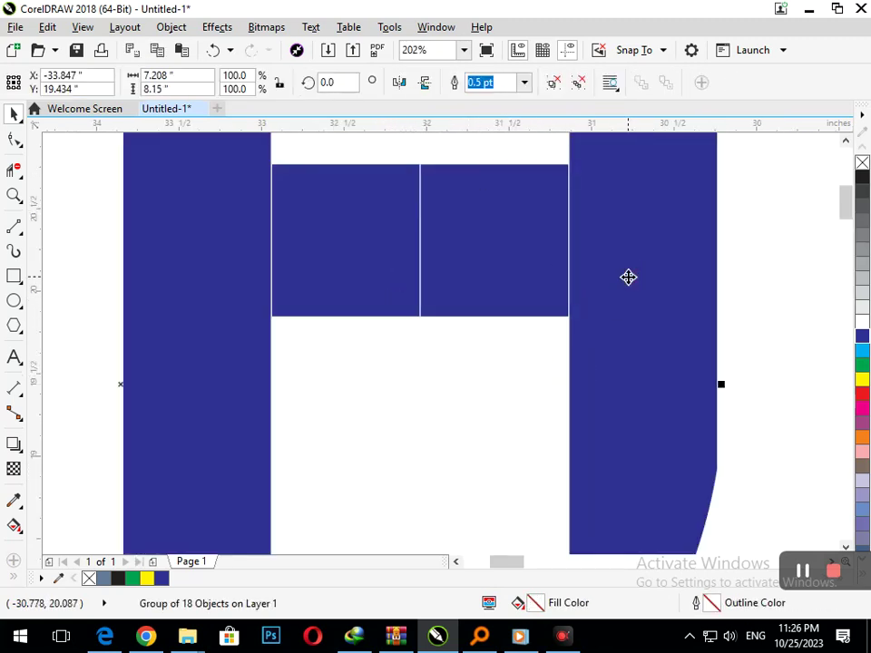
{"action": "left_click", "coordinate": [579, 83]}
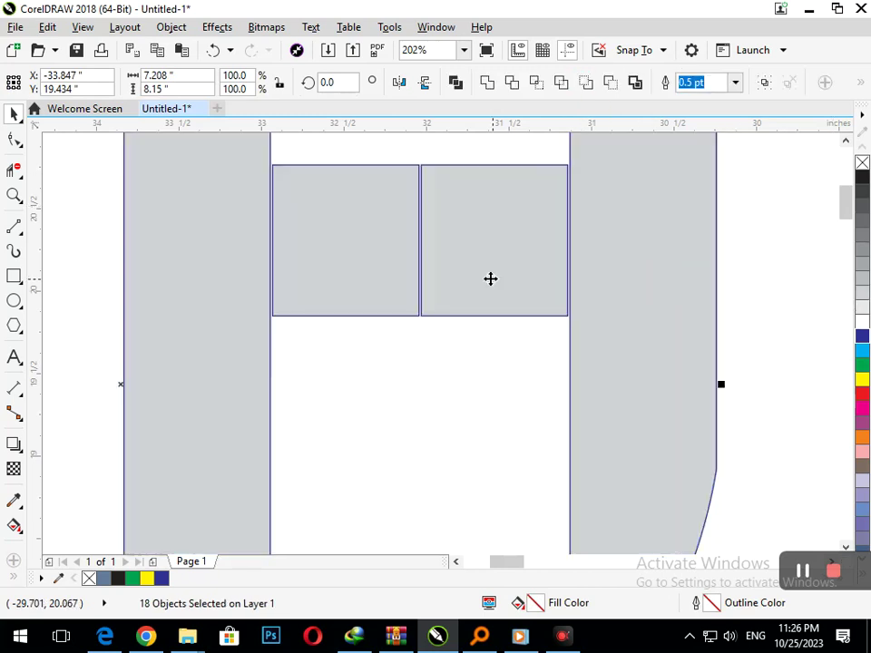
{"action": "left_click", "coordinate": [784, 327]}
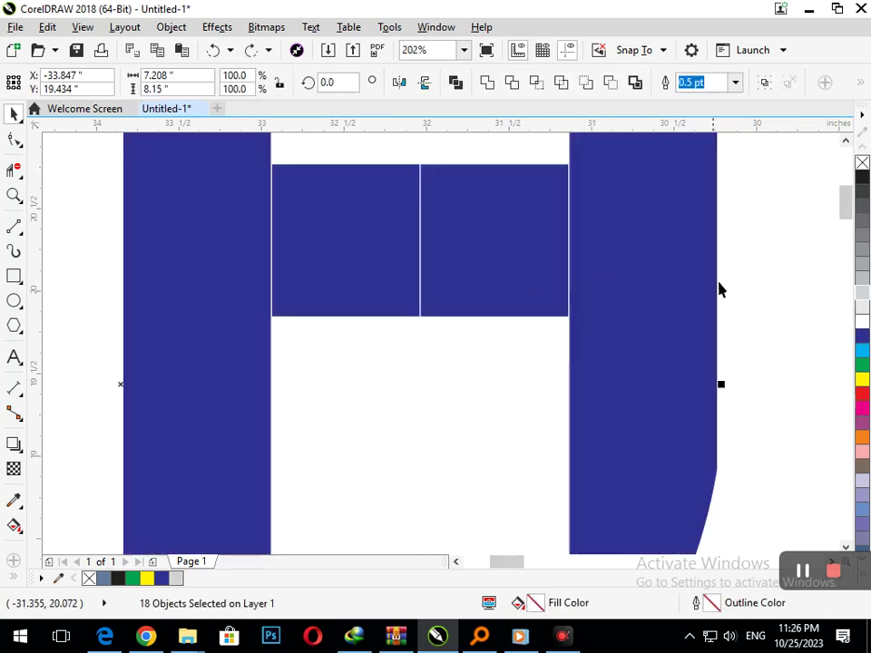
Step: Break the blue A curve apart into separate pieces
{"action": "left_click", "coordinate": [574, 258]}
{"action": "key", "text": "F4"}
{"action": "left_click", "coordinate": [505, 313]}
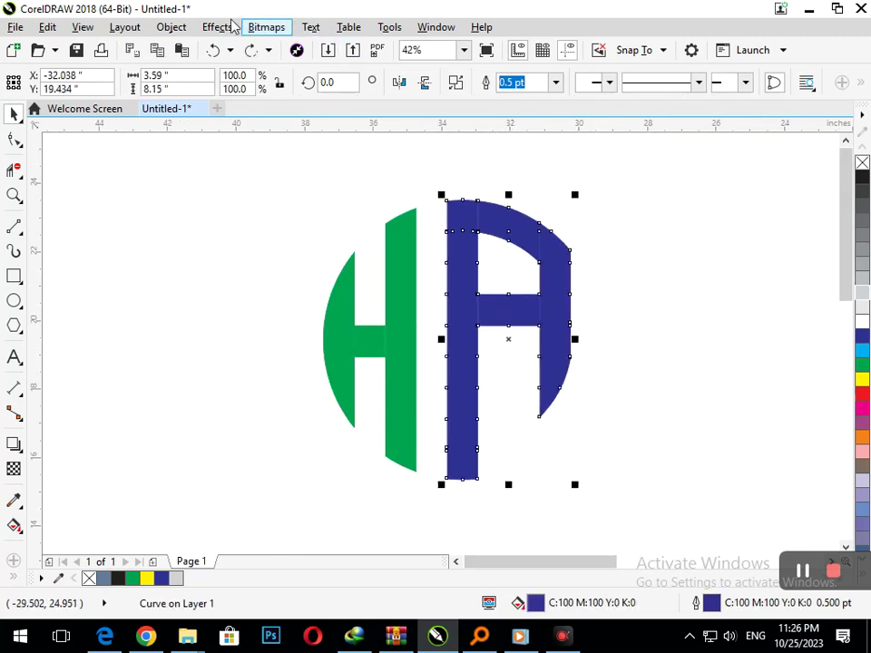
{"action": "left_click", "coordinate": [172, 27]}
{"action": "left_click", "coordinate": [227, 321]}
{"action": "left_click", "coordinate": [585, 337]}
{"action": "left_click", "coordinate": [444, 273]}
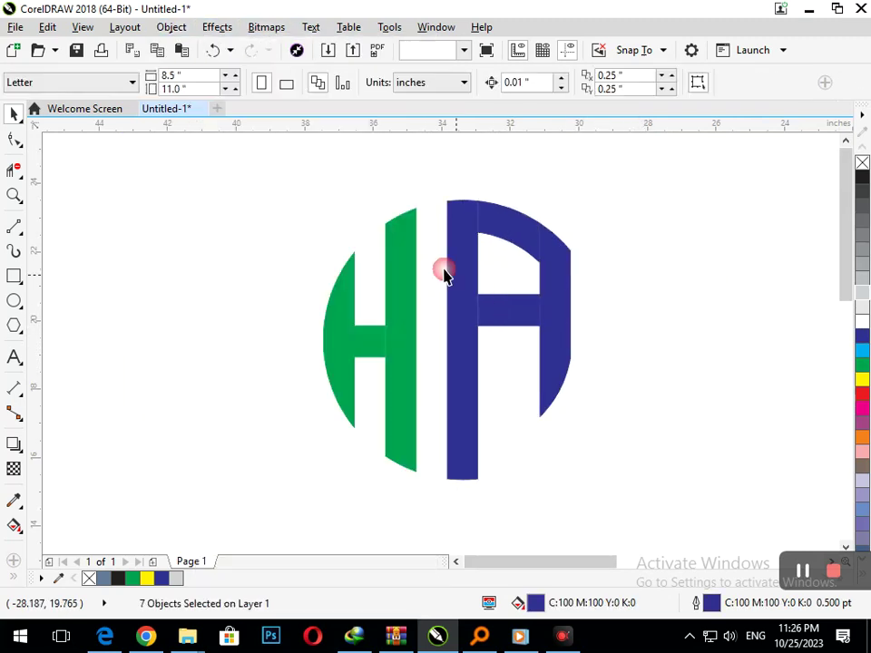
Step: Widen the A's two crossbar blocks symmetrically, the first to about 1.105 inches, so they overlap each other and both stems
{"action": "scroll", "coordinate": [561, 322], "scroll_direction": "up", "scroll_amount": 3}
{"action": "left_click_drag", "start_coordinate": [335, 293], "coordinate": [370, 291]}
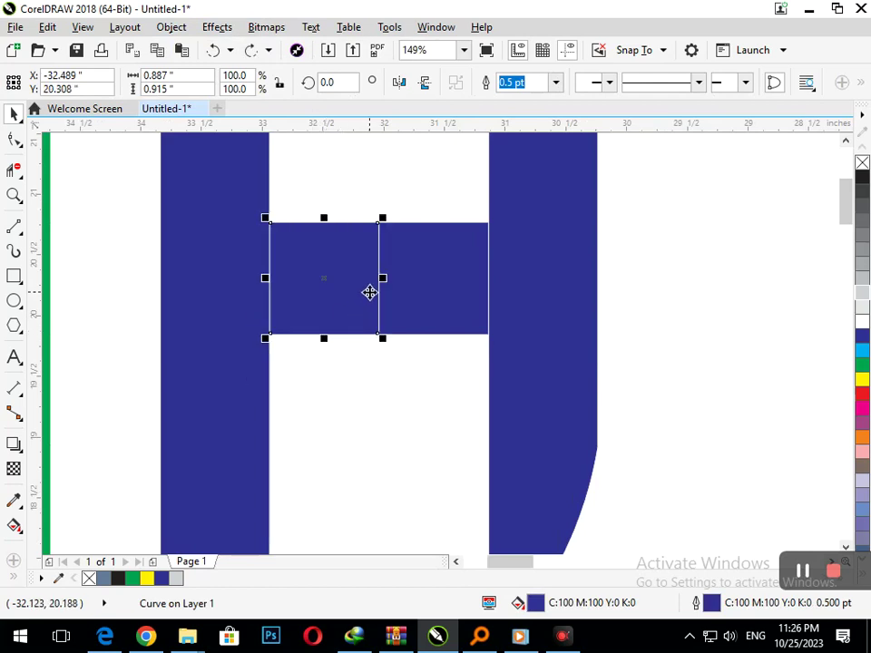
{"action": "left_click_drag", "start_coordinate": [267, 278], "coordinate": [251, 282]}
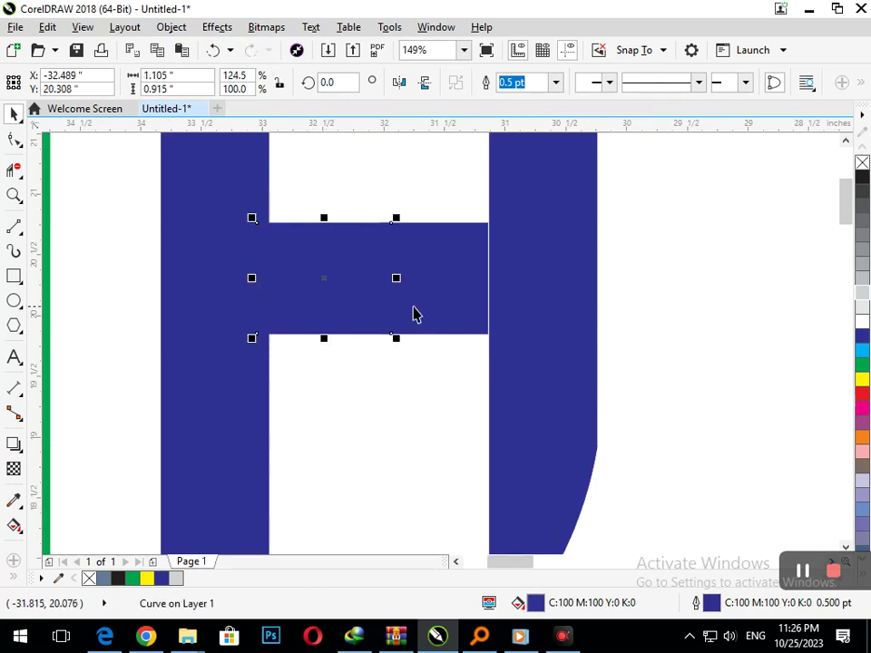
{"action": "left_click", "coordinate": [453, 310]}
{"action": "left_click_drag", "start_coordinate": [492, 278], "coordinate": [510, 283]}
Step: Weld the A's two crossbar blocks and both stems into a single curve
{"action": "left_click", "coordinate": [586, 352]}
{"action": "left_click", "coordinate": [366, 290], "text": "shift"}
{"action": "left_click", "coordinate": [276, 278], "text": "shift"}
{"action": "key", "text": "ctrl+a"}
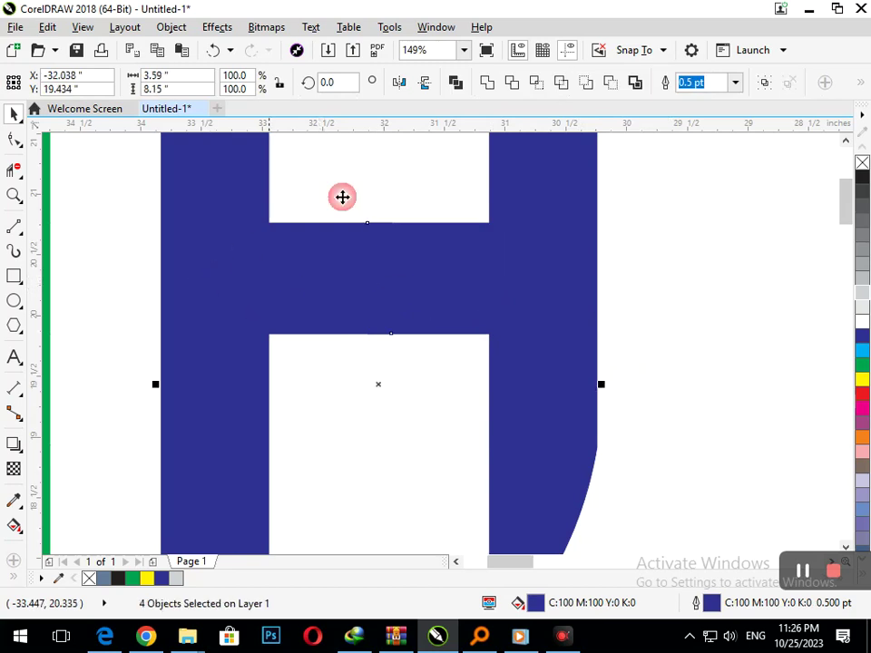
{"action": "left_click", "coordinate": [488, 83]}
{"action": "scroll", "coordinate": [549, 385], "scroll_direction": "down", "scroll_amount": 4}
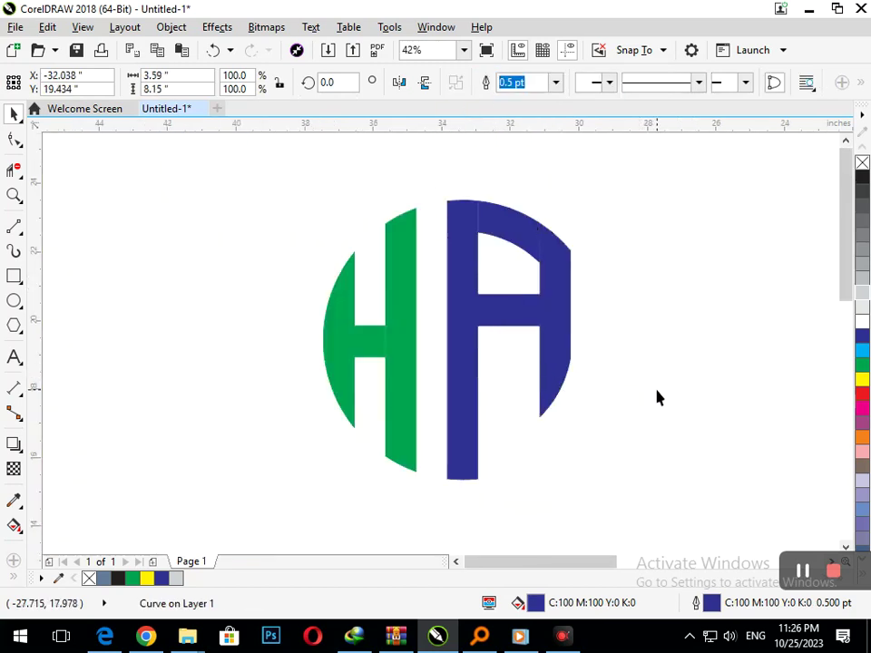
{"action": "left_click", "coordinate": [657, 399]}
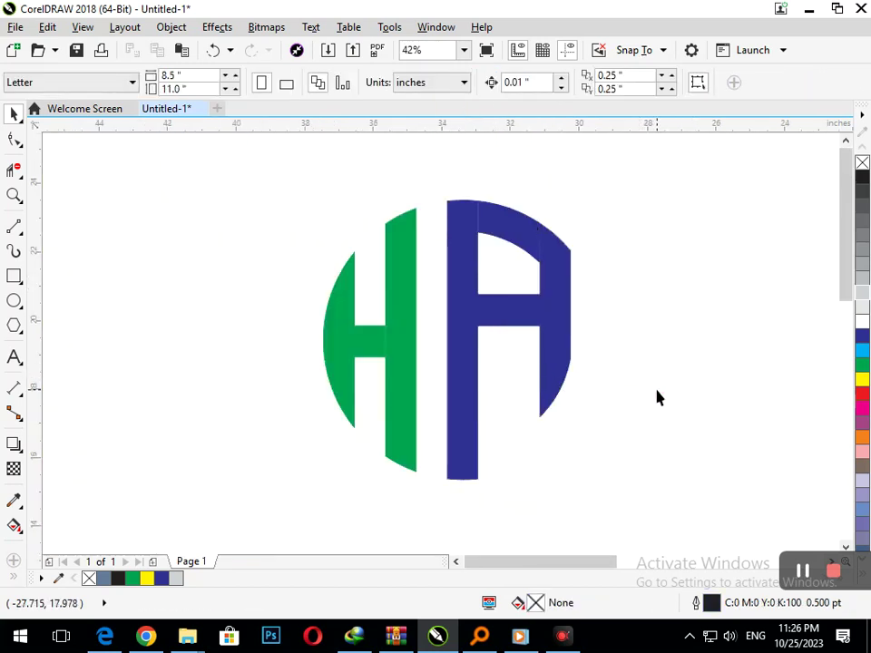
Step: Centre the H's crossbar block between its stems and widen it symmetrically to about 1.042 inches so it overlaps both
{"action": "scroll", "coordinate": [336, 315], "scroll_direction": "up", "scroll_amount": 5}
{"action": "left_click", "coordinate": [435, 387]}
{"action": "key", "text": "Left"}
{"action": "key", "text": "Left"}
{"action": "key", "text": "Left"}
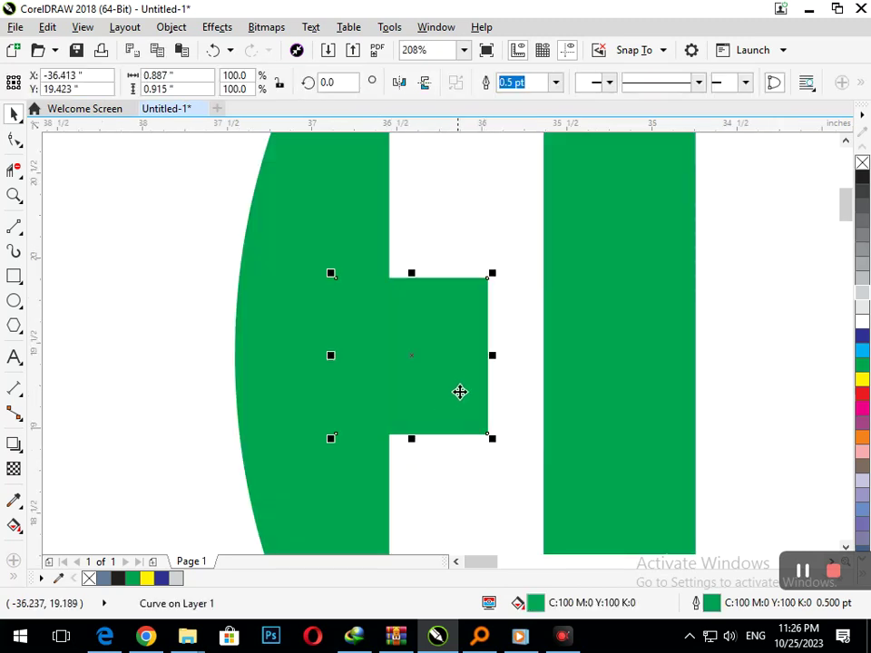
{"action": "left_click_drag", "start_coordinate": [460, 391], "coordinate": [518, 396]}
{"action": "left_click_drag", "start_coordinate": [546, 360], "coordinate": [599, 408]}
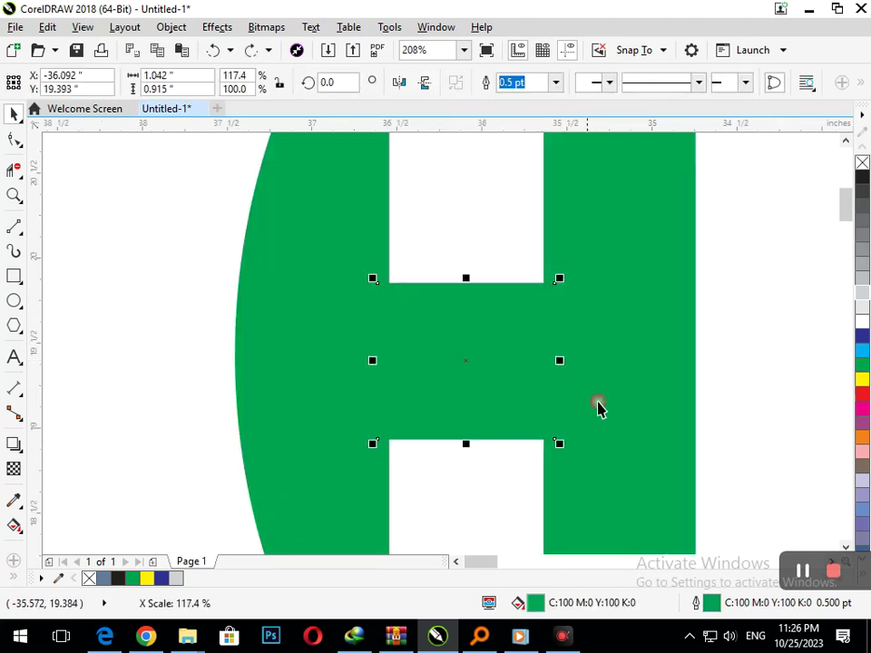
Step: Weld the H's crossbar block to the adjoining piece of its right stem
{"action": "left_click", "coordinate": [607, 453], "text": "shift"}
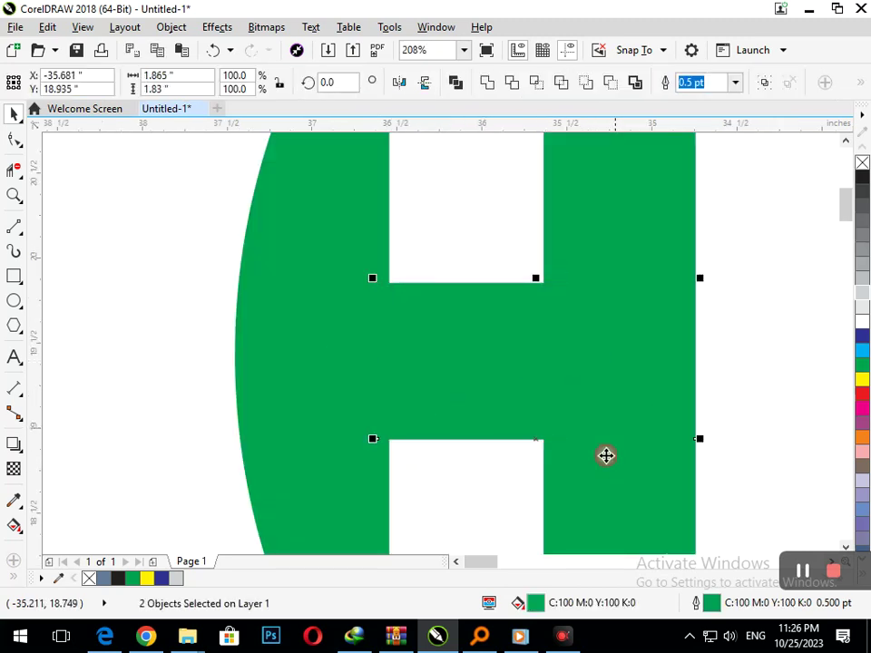
{"action": "left_click", "coordinate": [491, 85]}
{"action": "scroll", "coordinate": [547, 399], "scroll_direction": "down", "scroll_amount": 5}
{"action": "left_click", "coordinate": [591, 457]}
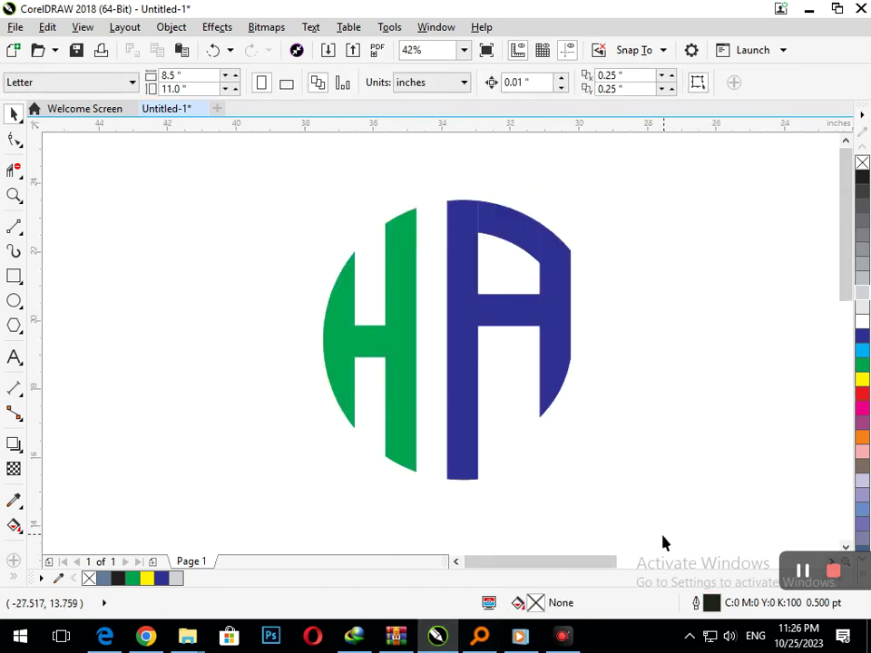
Step: Move all pieces of the HA logo together slightly up and to the left
{"action": "left_click_drag", "start_coordinate": [302, 177], "coordinate": [586, 477]}
{"action": "left_click_drag", "start_coordinate": [547, 377], "coordinate": [525, 389]}
{"action": "left_click", "coordinate": [461, 387]}
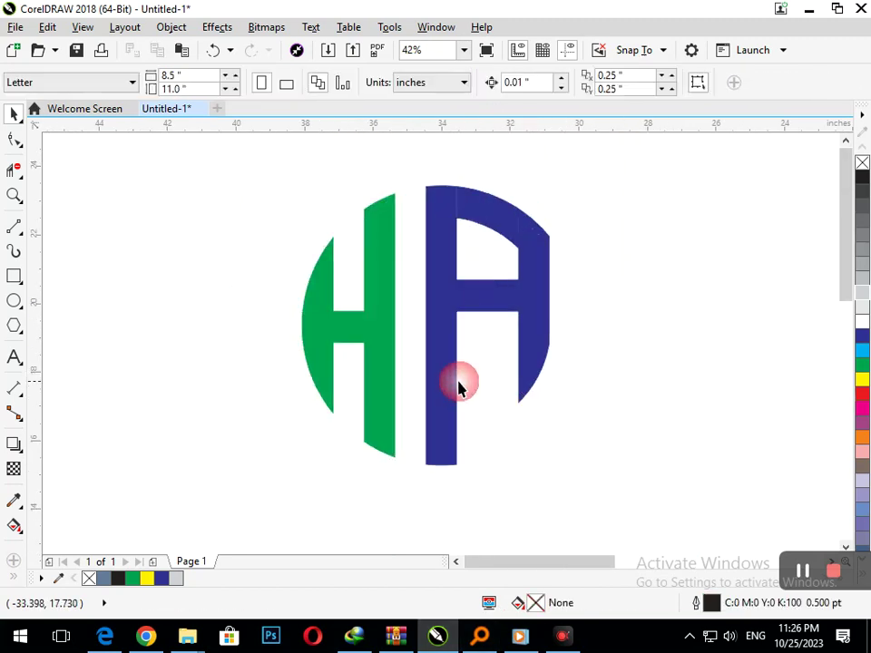
{"action": "left_click", "coordinate": [378, 318]}
Step: Group all pieces of the HA logo and shift the group slightly down and to the right
{"action": "left_click_drag", "start_coordinate": [269, 173], "coordinate": [601, 499]}
{"action": "key", "text": "ctrl+g"}
{"action": "left_click_drag", "start_coordinate": [447, 464], "coordinate": [454, 480]}
{"action": "left_click", "coordinate": [334, 253]}
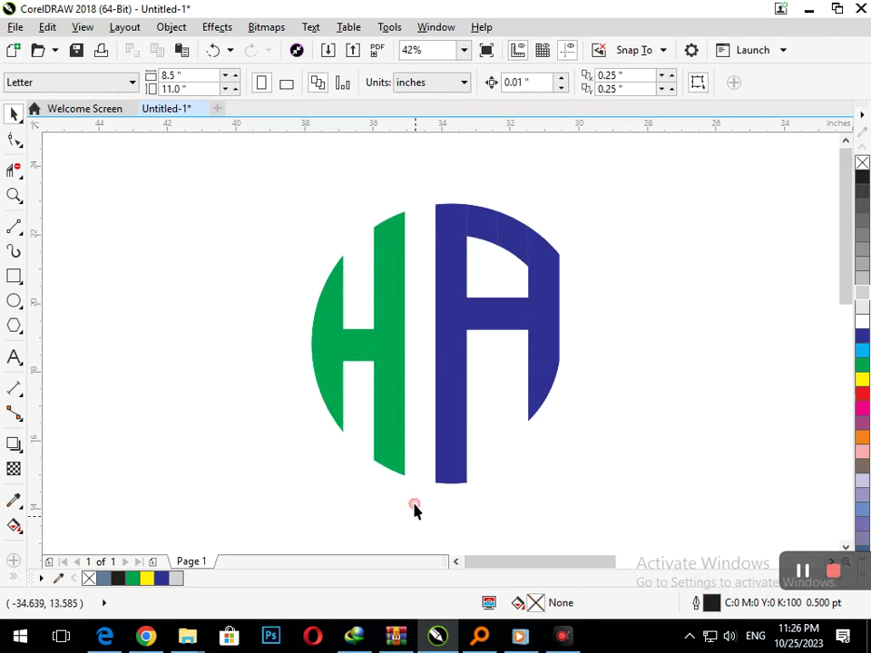
Step: Ungroup the logo and weld all the green pieces of the H into one curve
{"action": "left_click", "coordinate": [379, 258]}
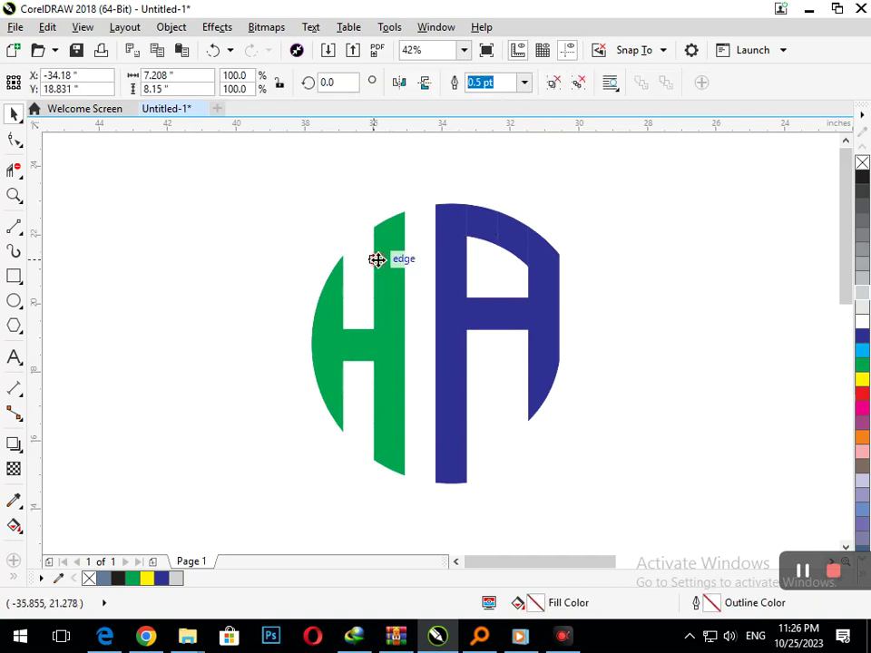
{"action": "left_click", "coordinate": [578, 83]}
{"action": "left_click_drag", "start_coordinate": [284, 156], "coordinate": [416, 523]}
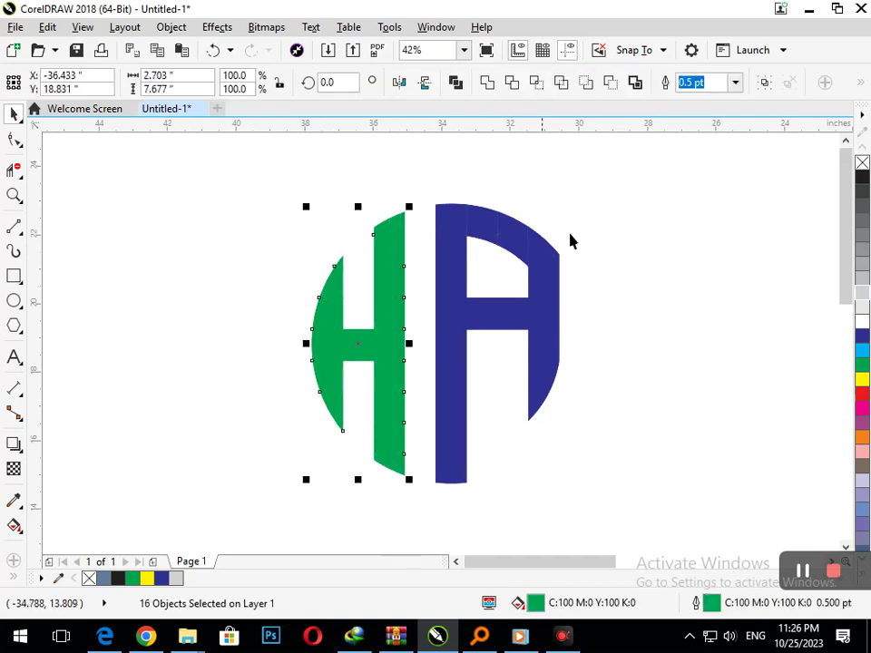
{"action": "left_click", "coordinate": [487, 82]}
Step: Weld all the blue pieces of the A into one curve
{"action": "left_click_drag", "start_coordinate": [420, 179], "coordinate": [590, 528]}
{"action": "left_click", "coordinate": [487, 83]}
{"action": "left_click", "coordinate": [618, 332]}
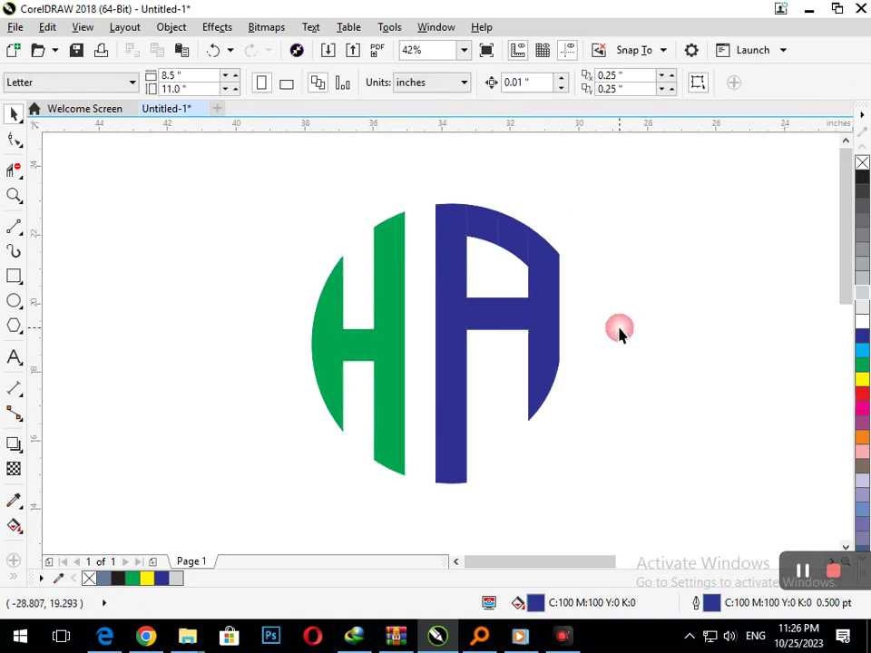